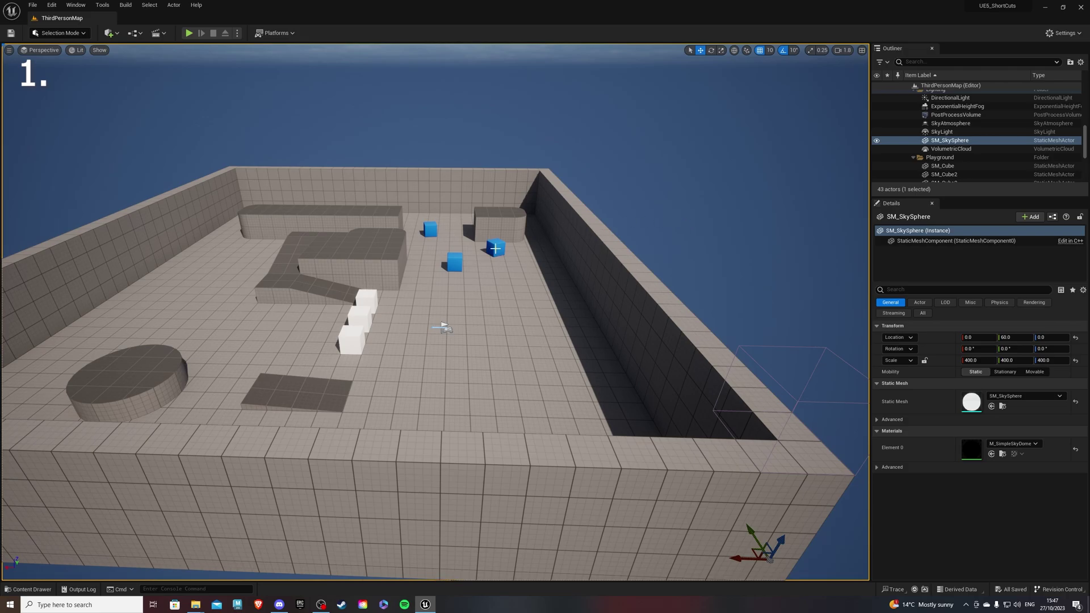
- Frame the view on the front chamfer cube, then on SM_Ramp, using F
click(454, 259)
key(f)
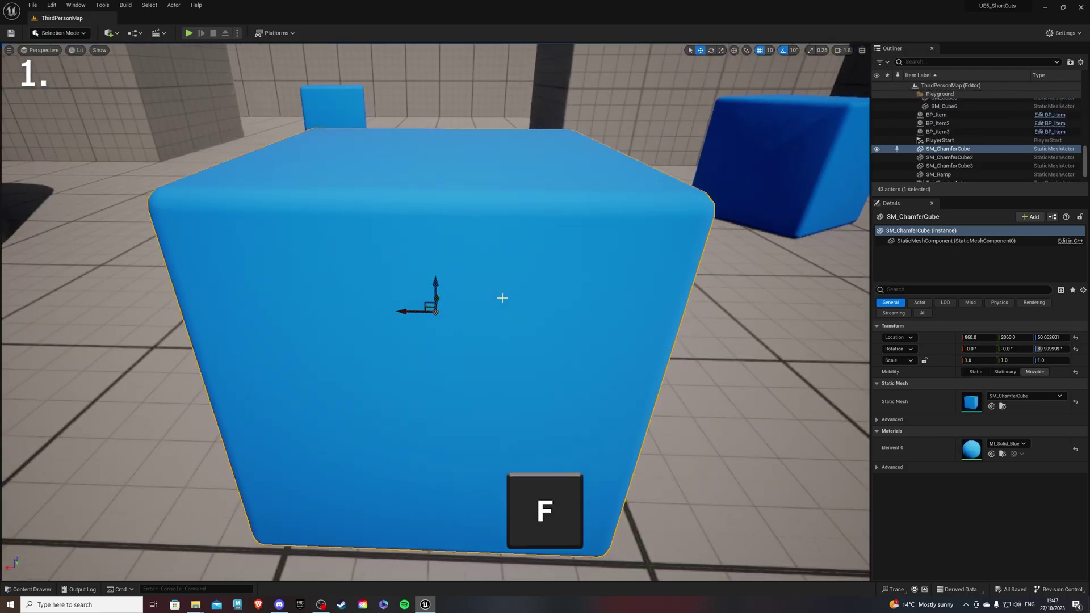
scroll(502, 298, down, 5)
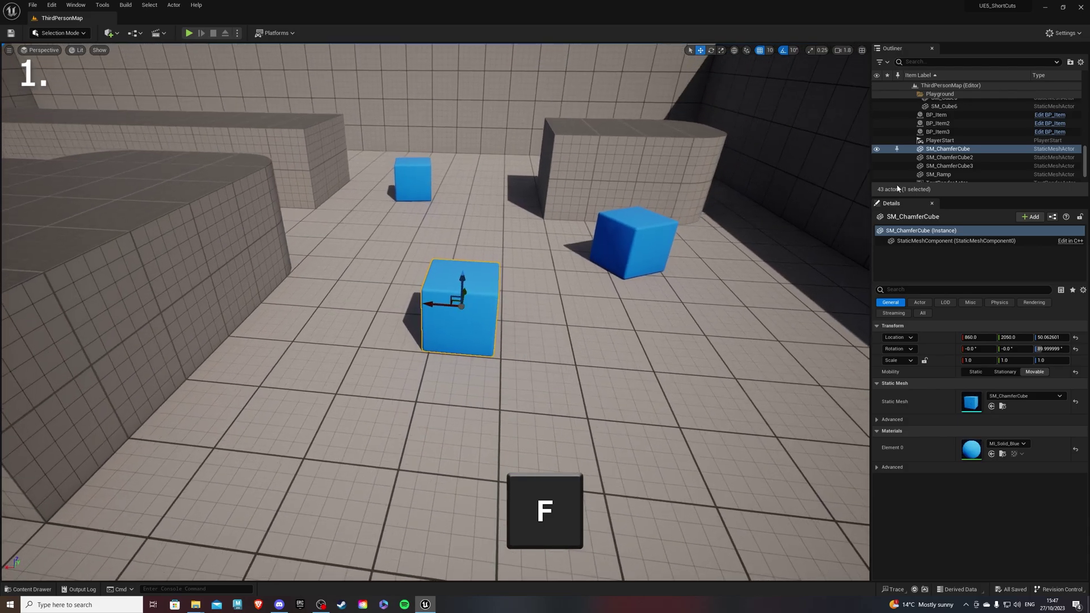
scroll(952, 168, down, 2)
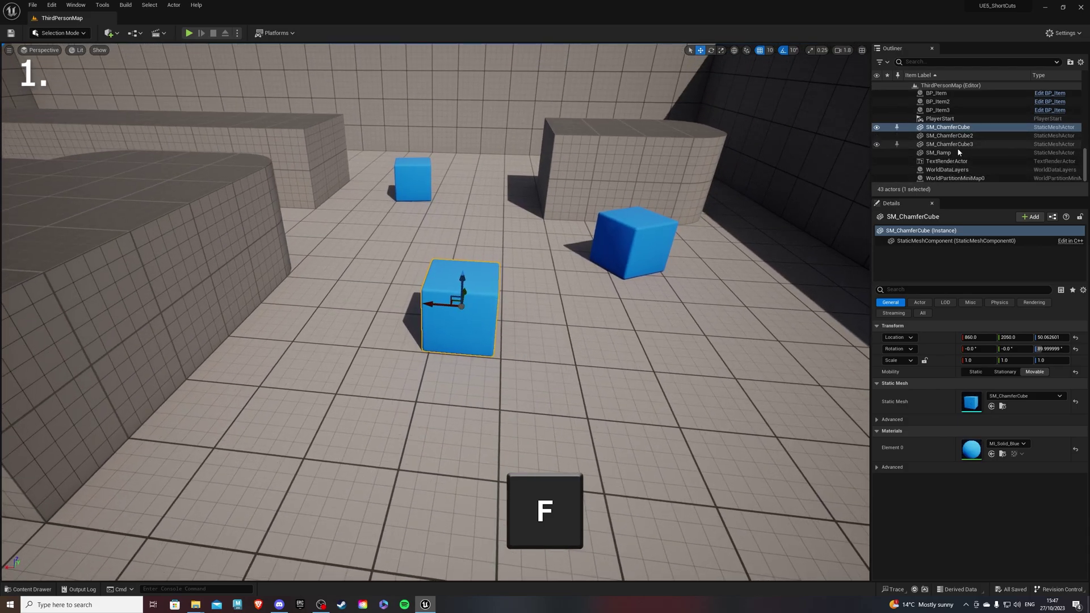
click(941, 153)
key(f)
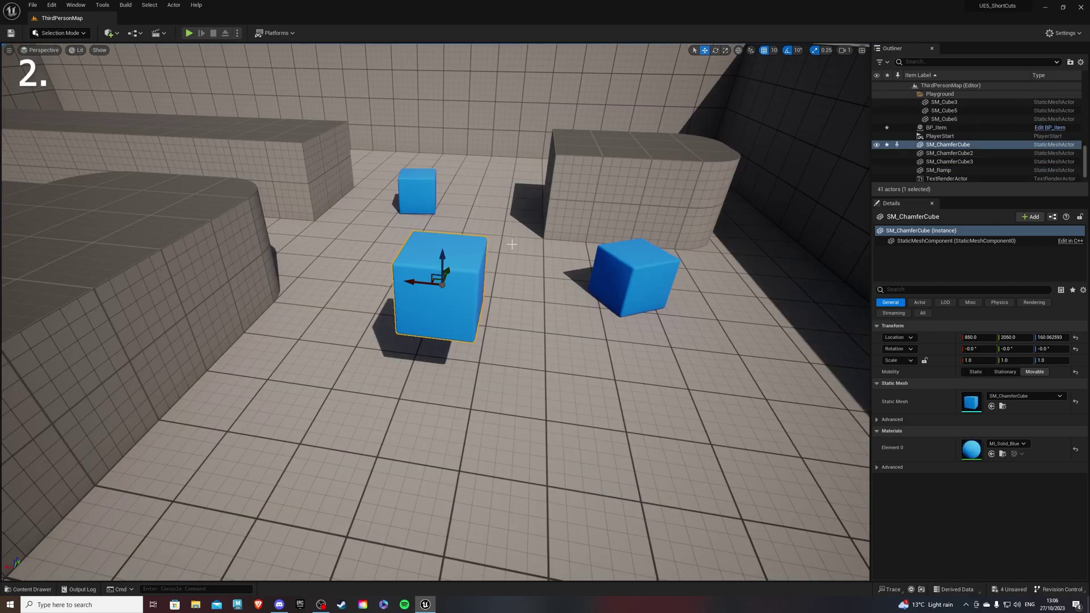
- Drop the raised chamfer cube onto the floor with End and switch to the move gizmo
key(End)
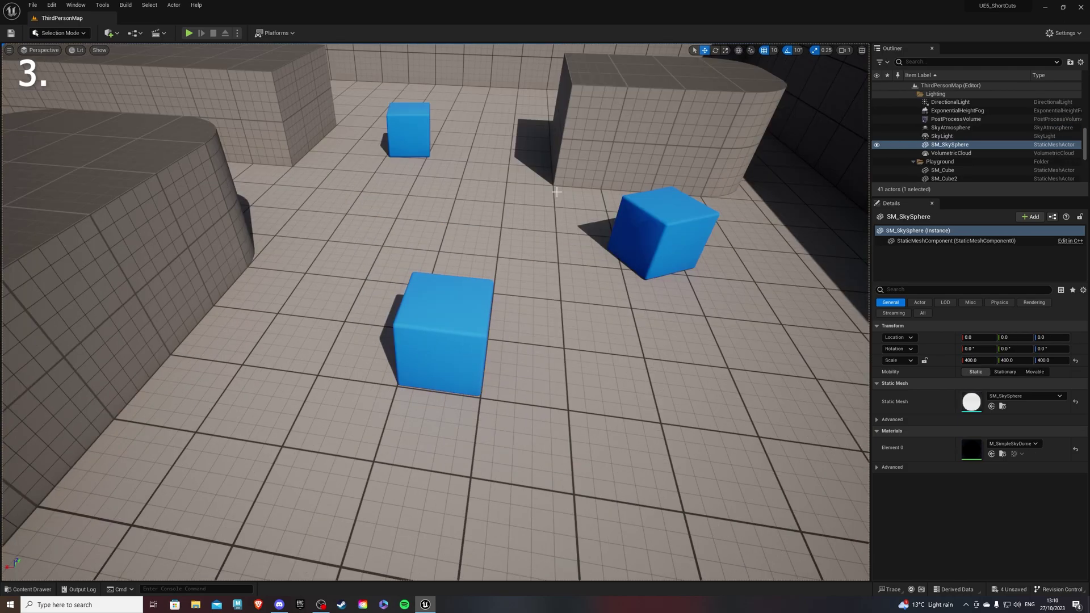
click(443, 322)
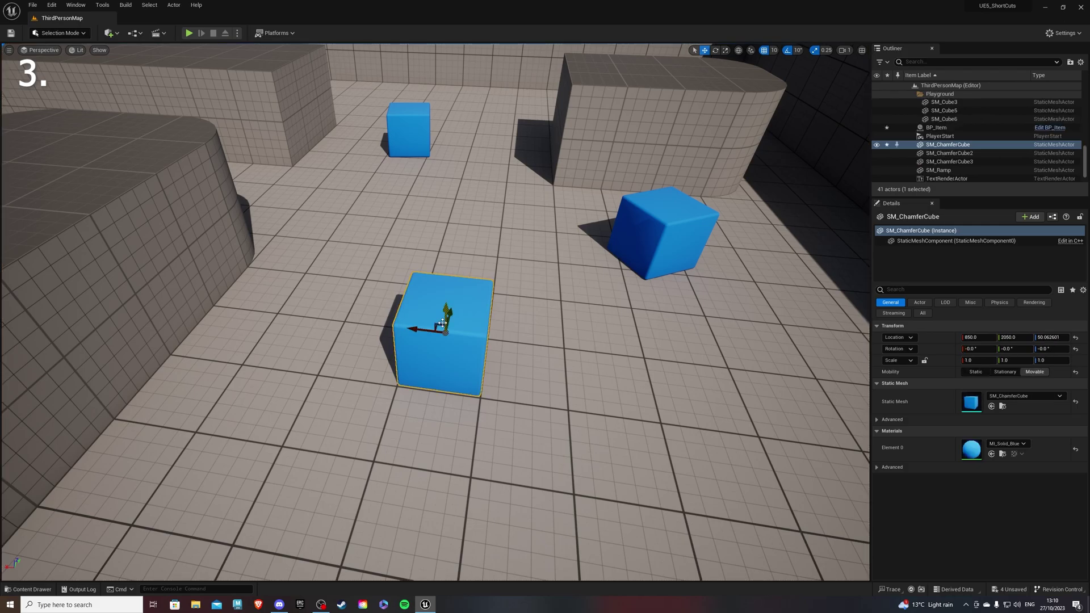
key(w)
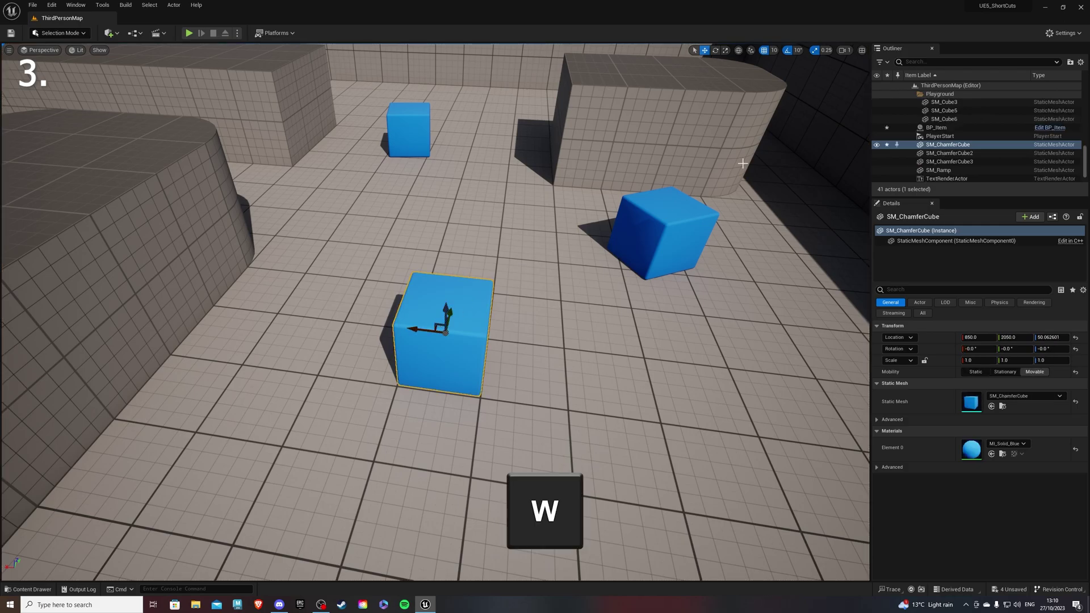
- Drag the cube along X with grid snapping on, then freely with snapping off
click(776, 51)
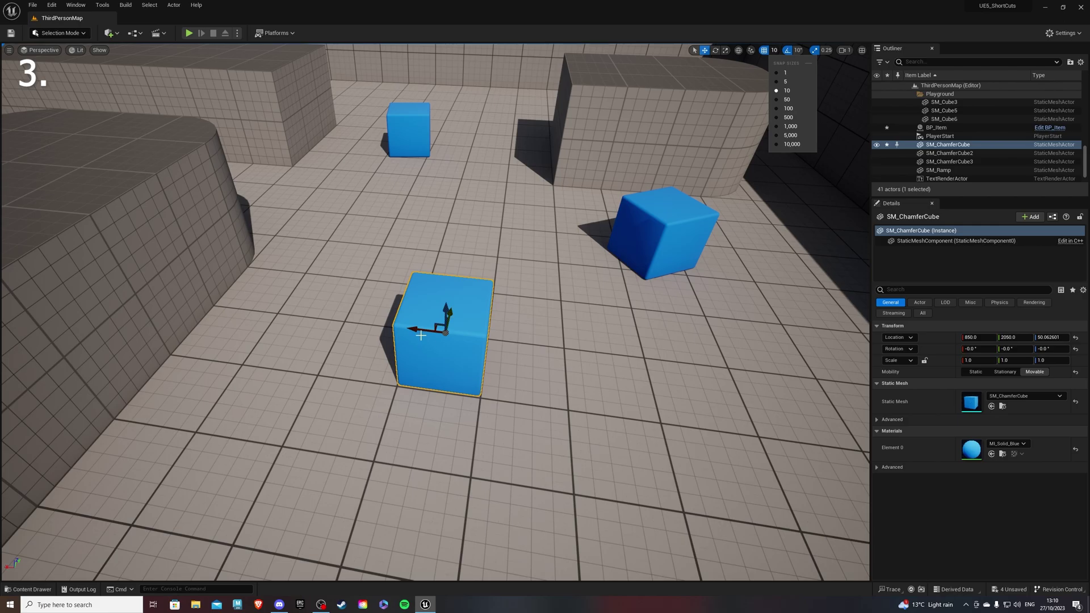
mouse_move(420, 330)
mouse_down()
mouse_move(404, 329)
mouse_move(421, 329)
mouse_up()
click(776, 52)
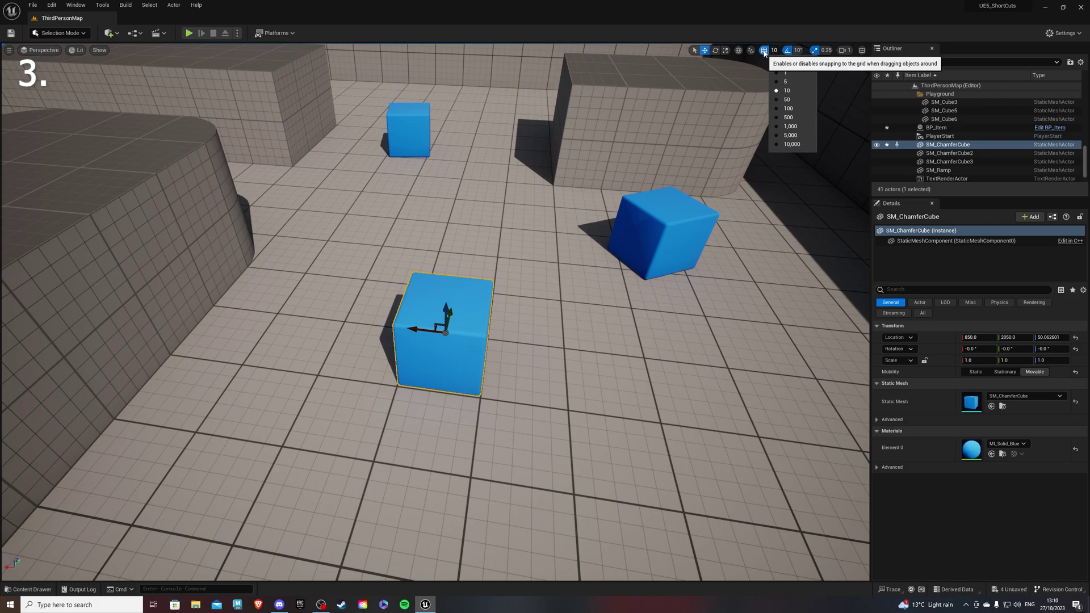
click(764, 51)
drag(418, 330, 398, 330)
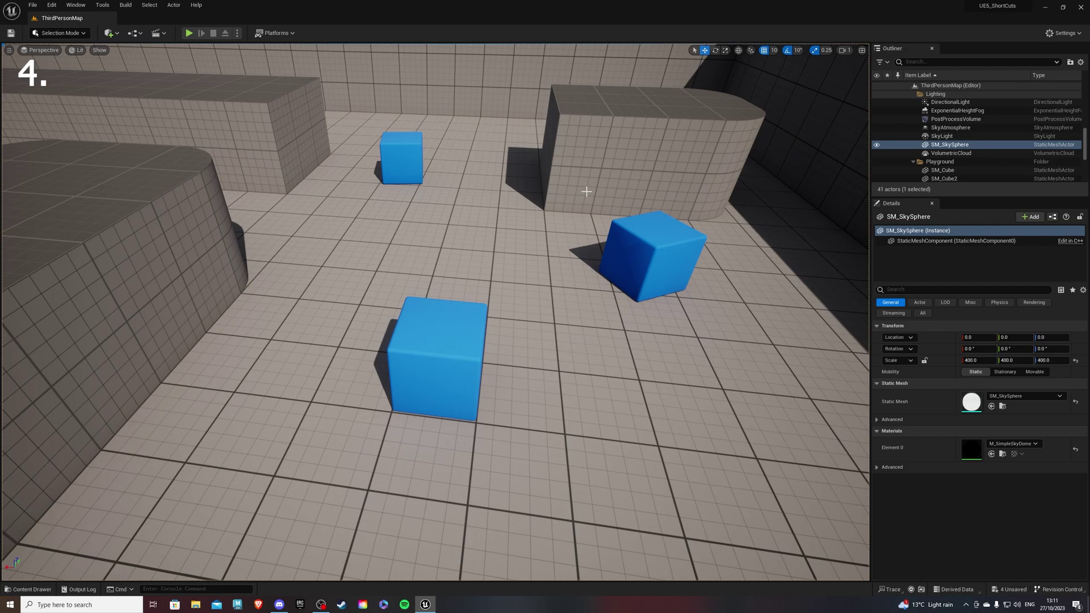
- Rotate the front chamfer cube in snapped steps to about 90 degrees and check snap angles
click(455, 319)
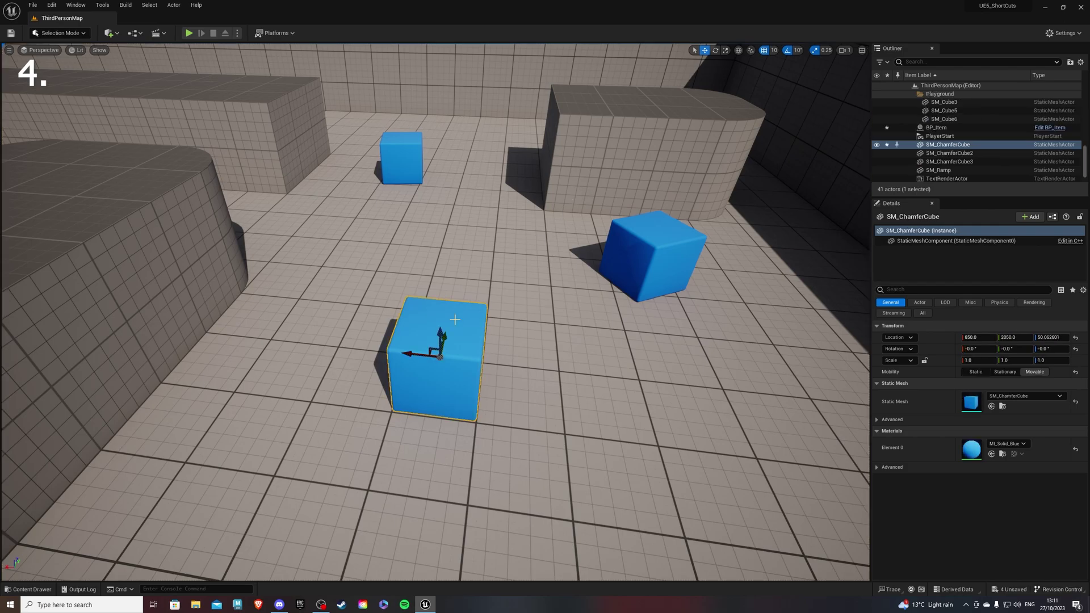
key(e)
drag(467, 330, 473, 383)
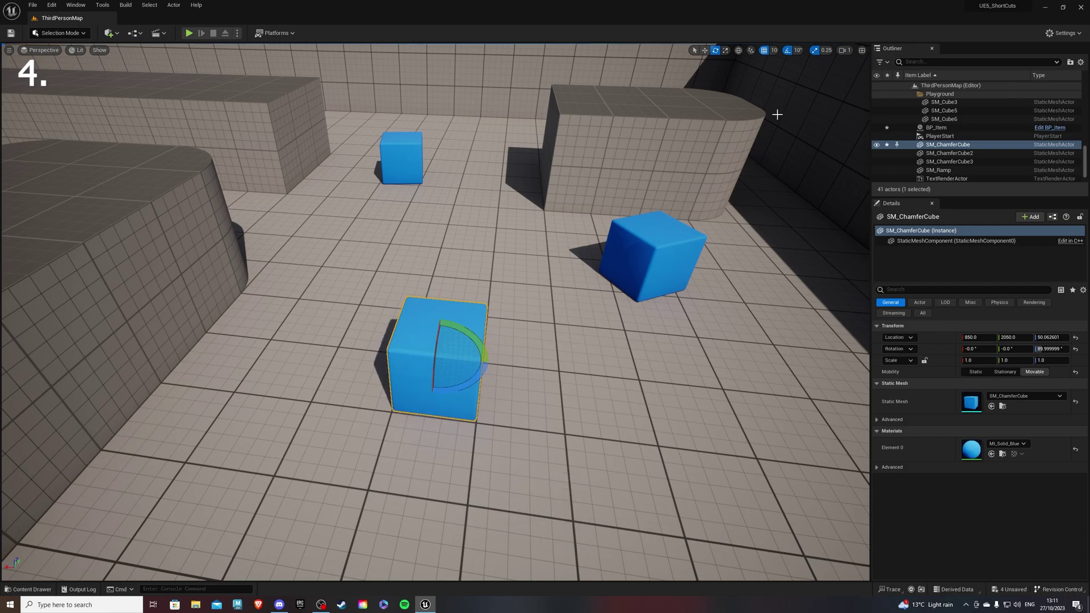
click(798, 50)
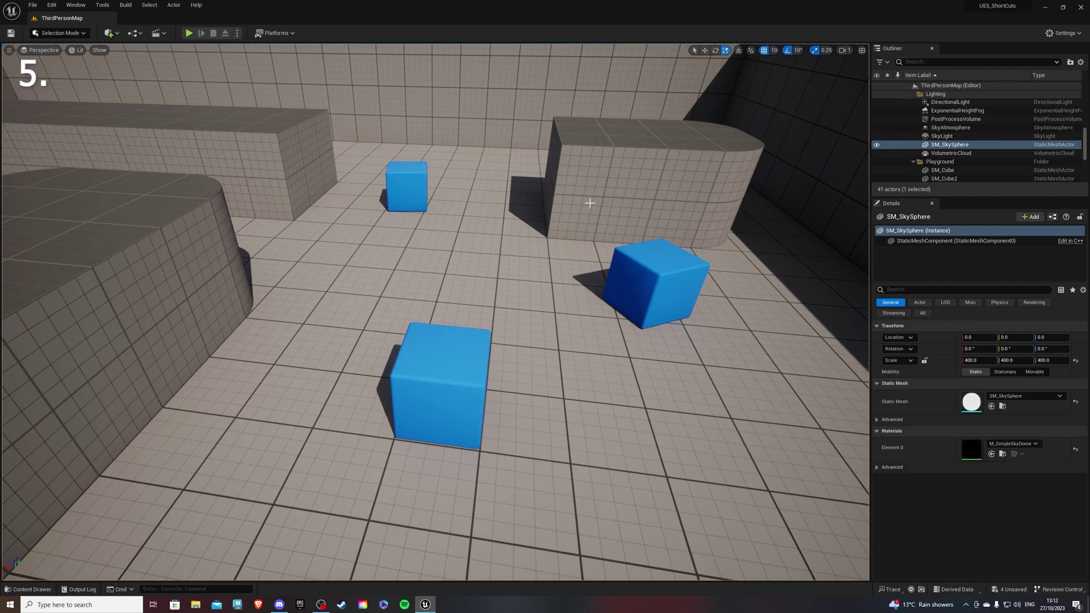
click(458, 392)
key(r)
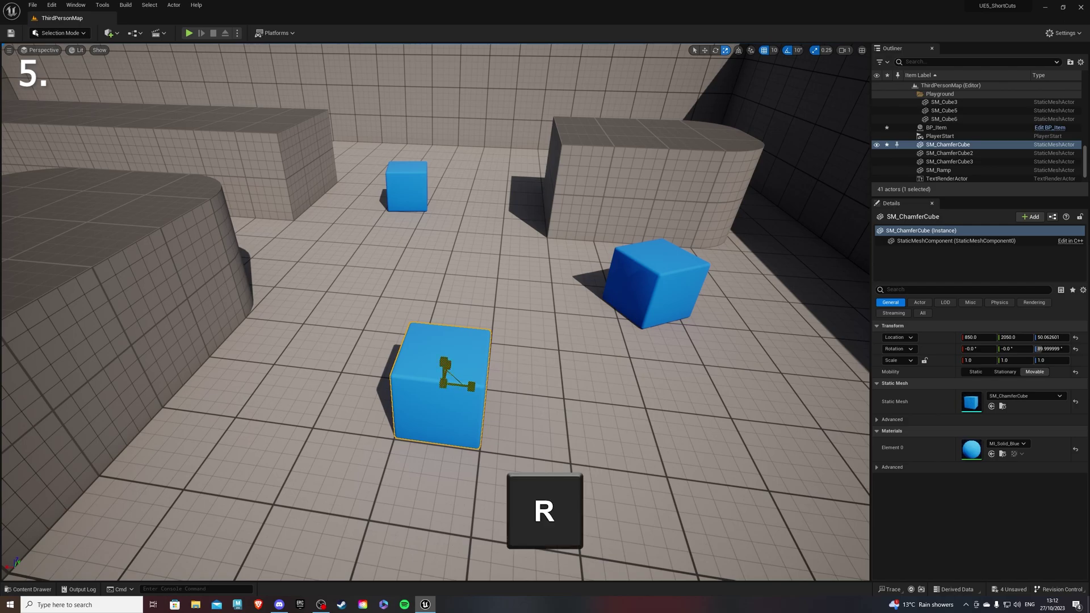
mouse_move(442, 382)
mouse_down()
mouse_move(456, 363)
mouse_move(443, 385)
mouse_up()
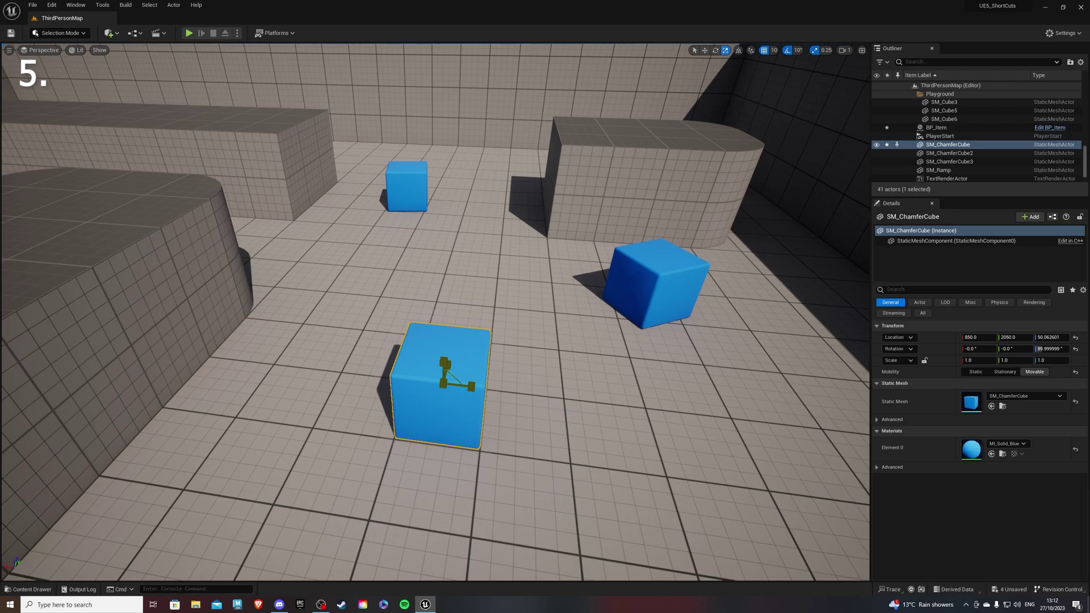
click(825, 50)
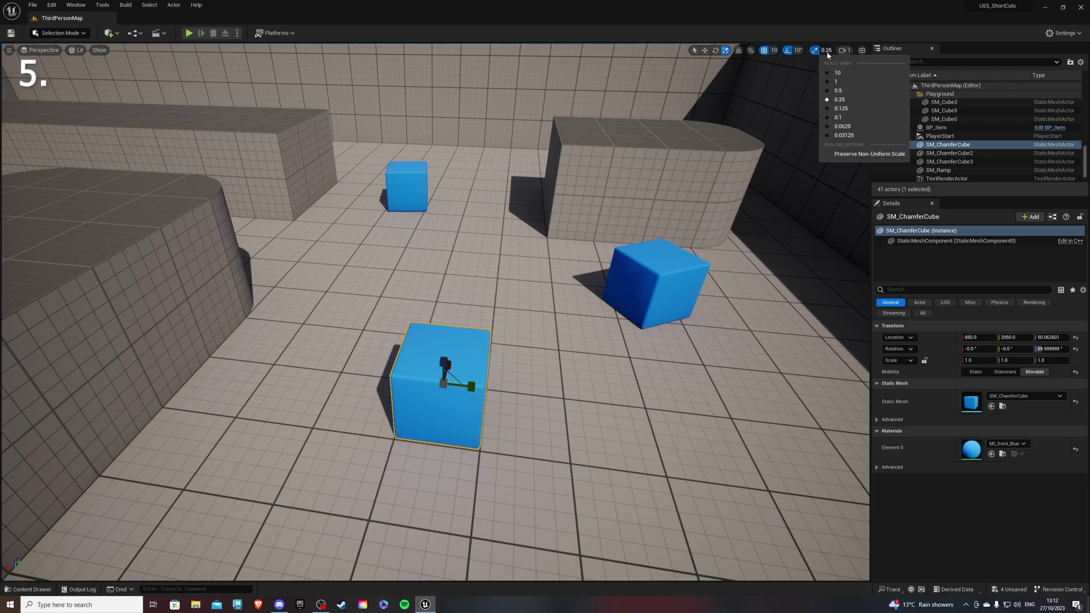
click(825, 51)
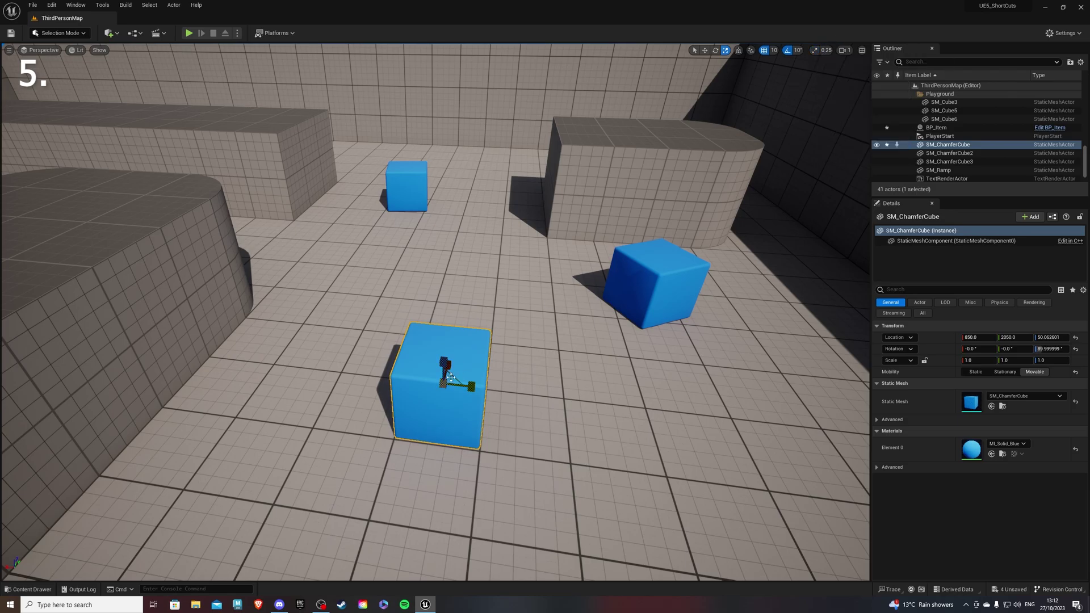
drag(445, 386, 444, 385)
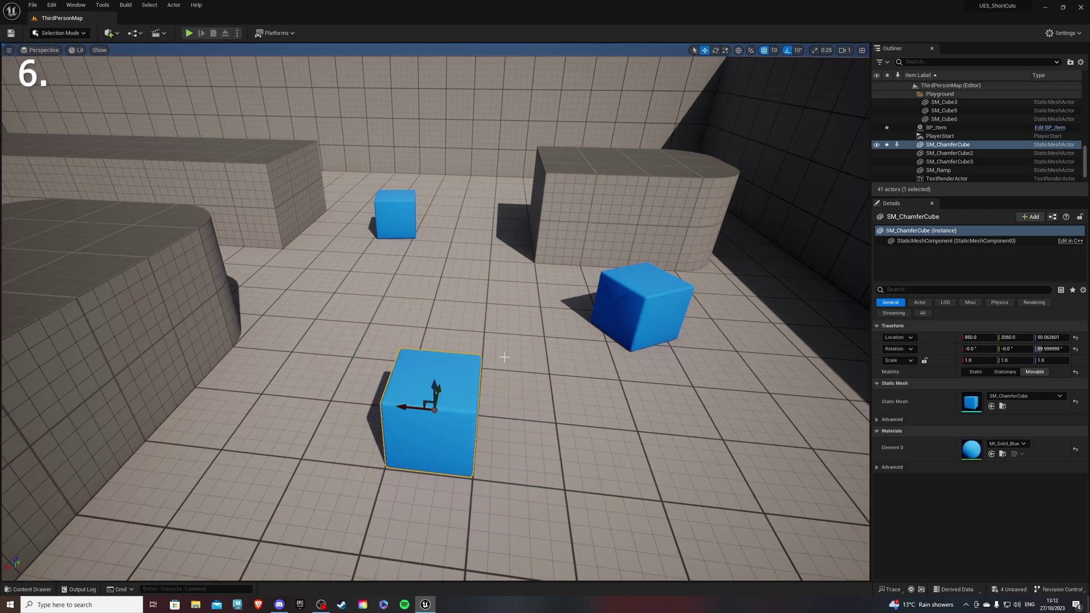
key(ctrl+b)
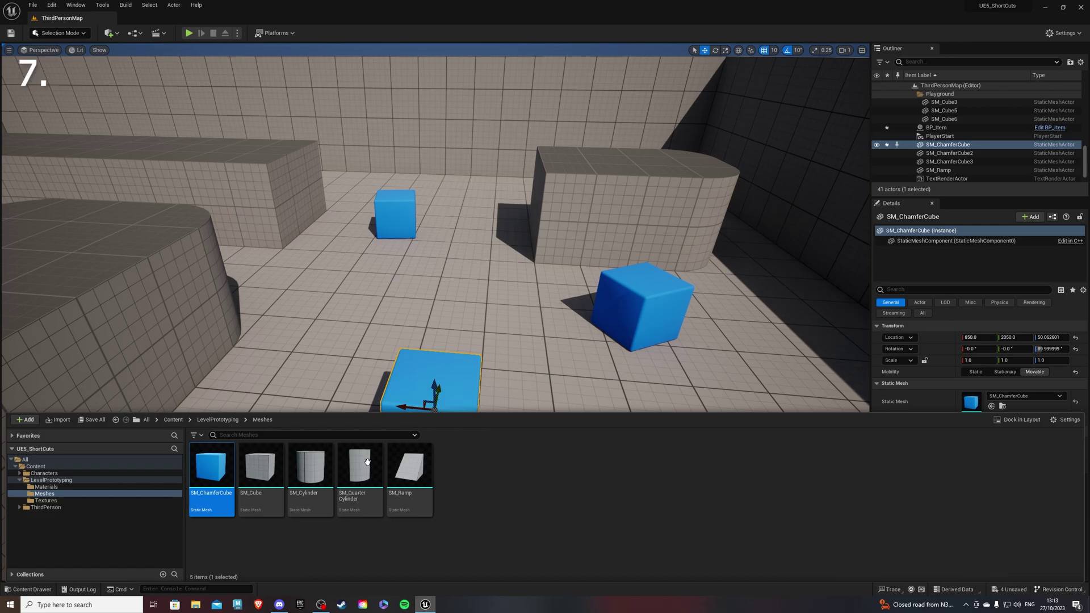
key(F2)
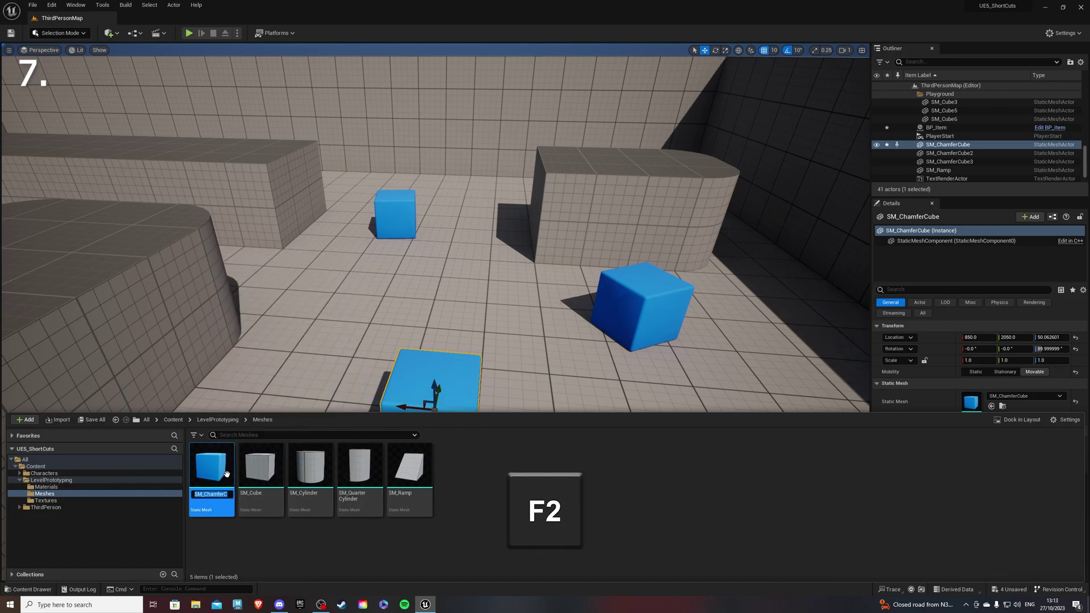
click(251, 546)
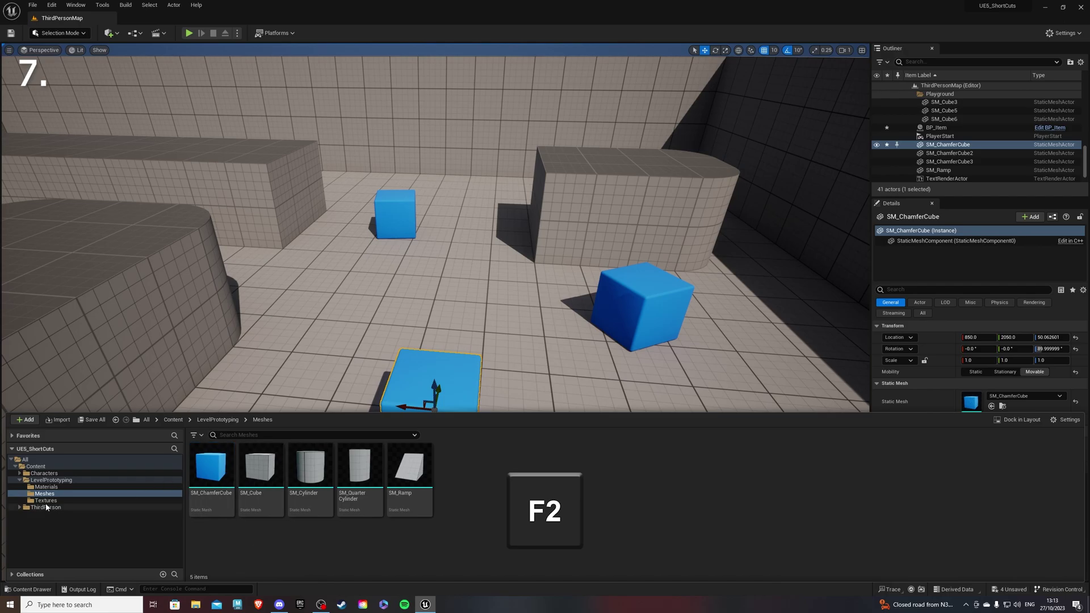
click(47, 487)
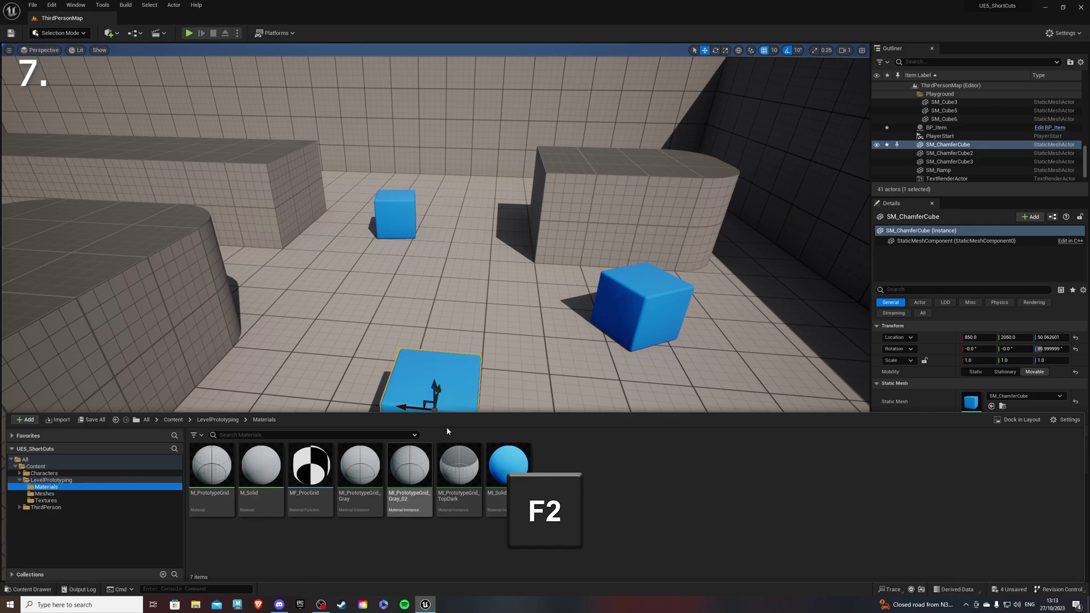
click(940, 154)
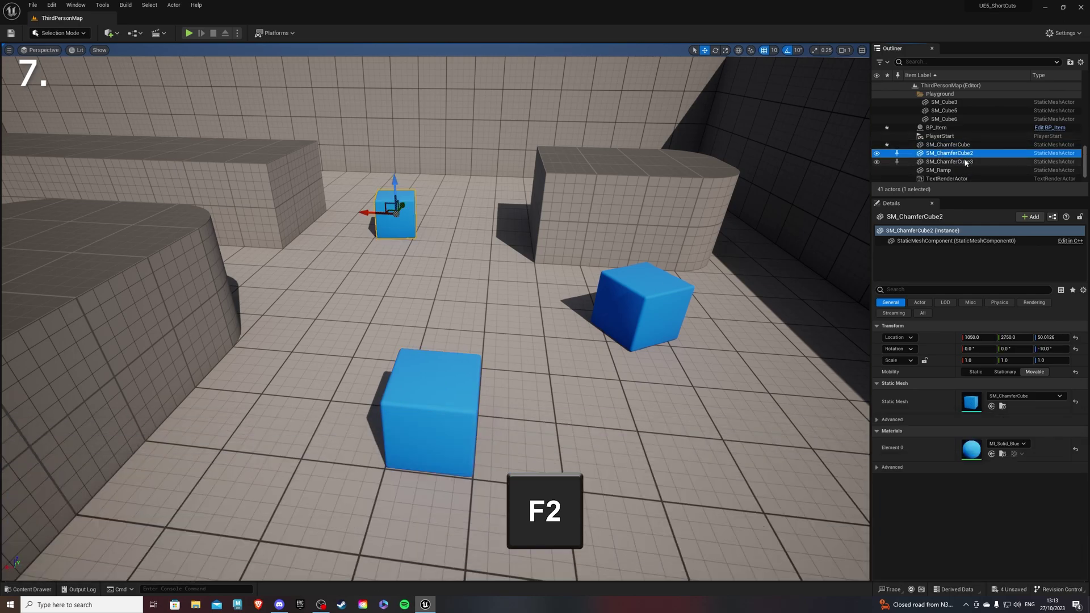
key(F2)
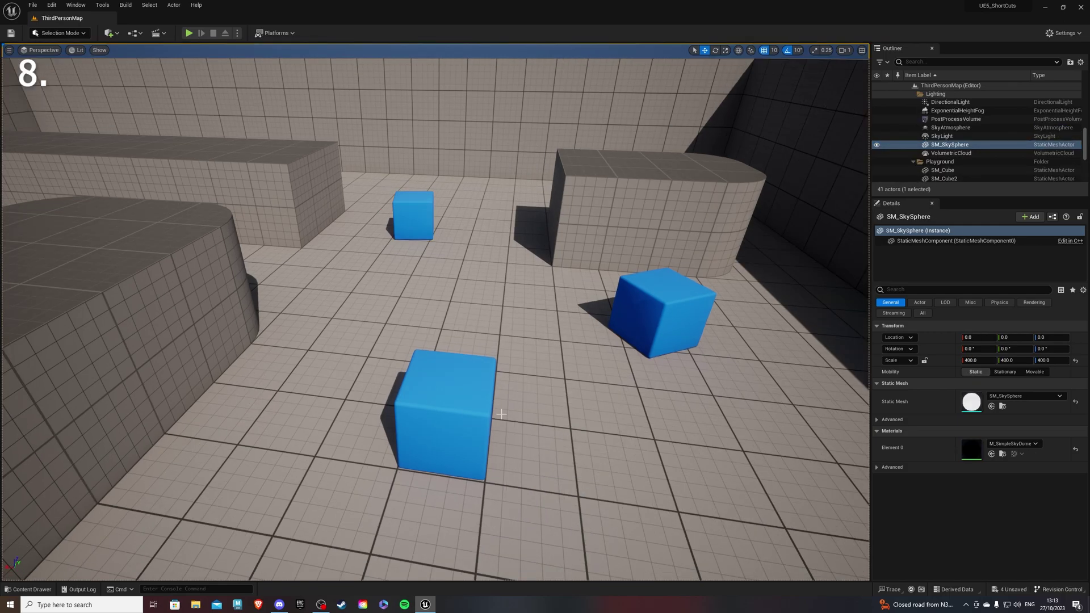
key(ctrl+e)
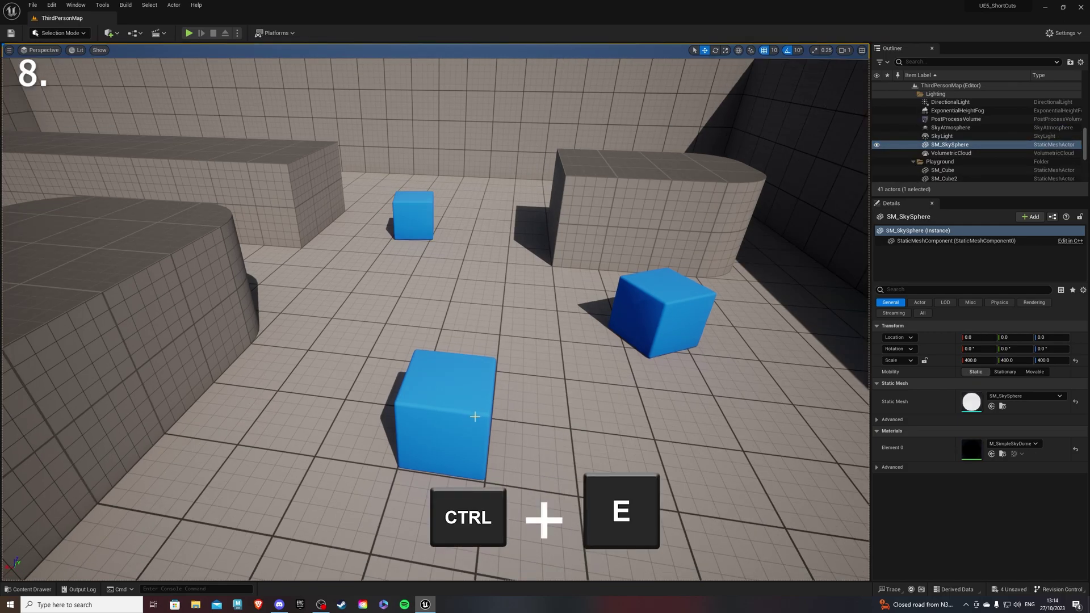
click(467, 416)
key(ctrl+e)
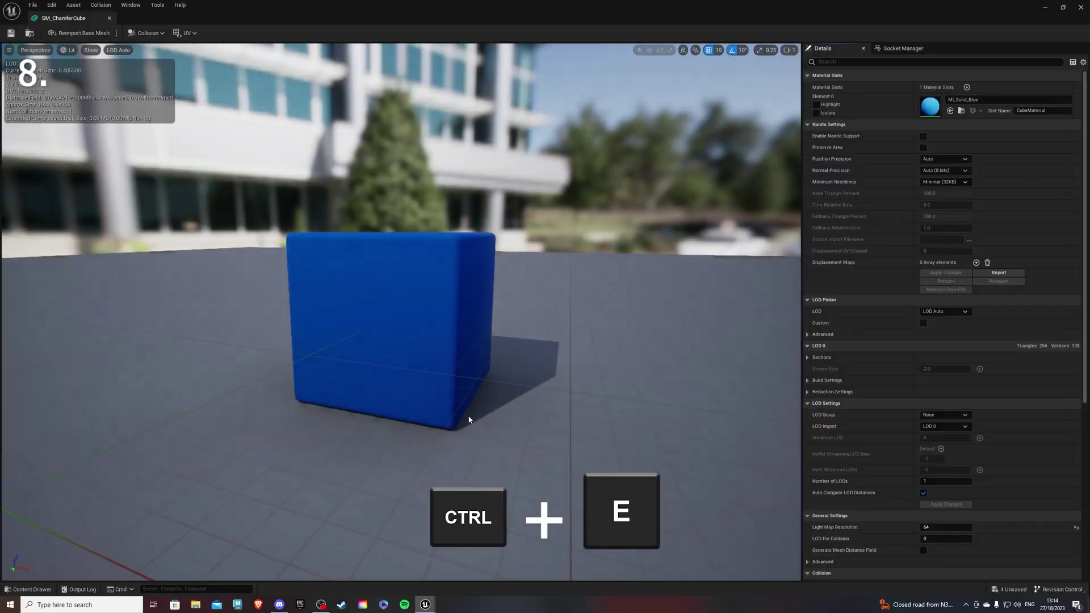
click(109, 18)
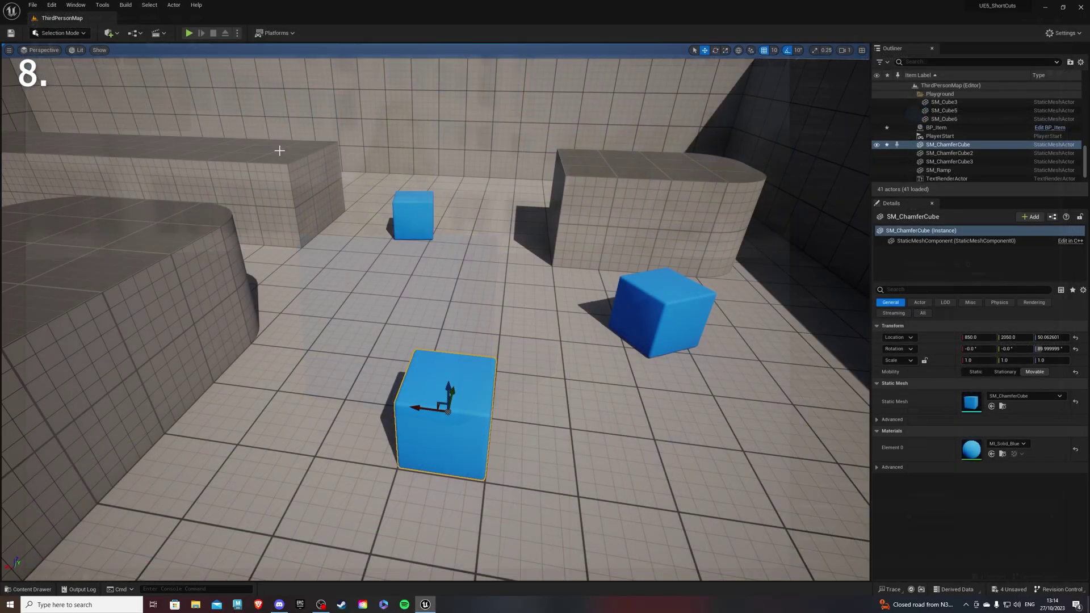
click(418, 298)
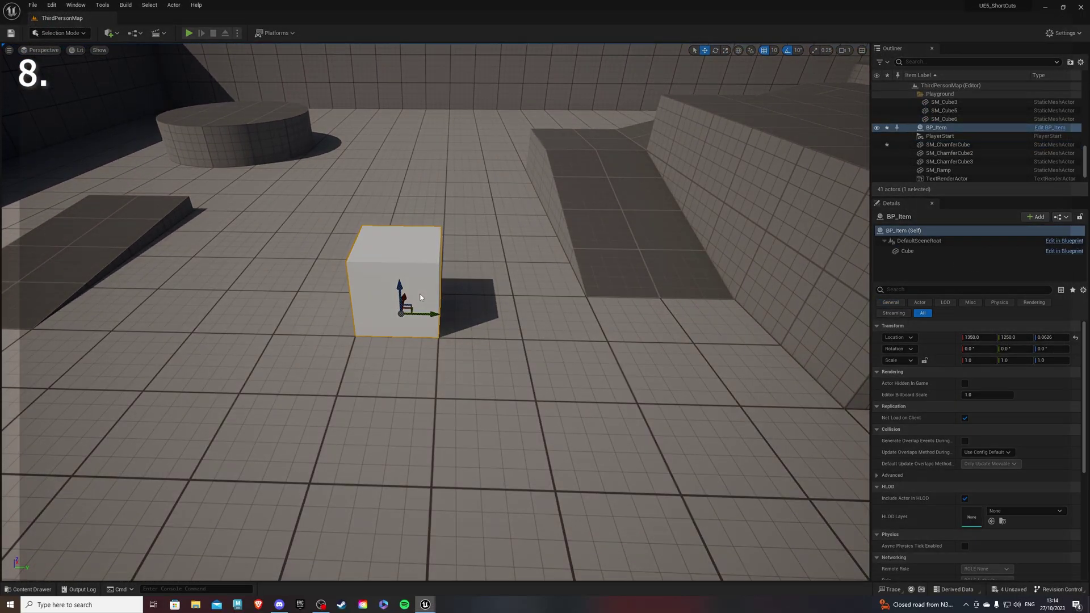
key(ctrl+e)
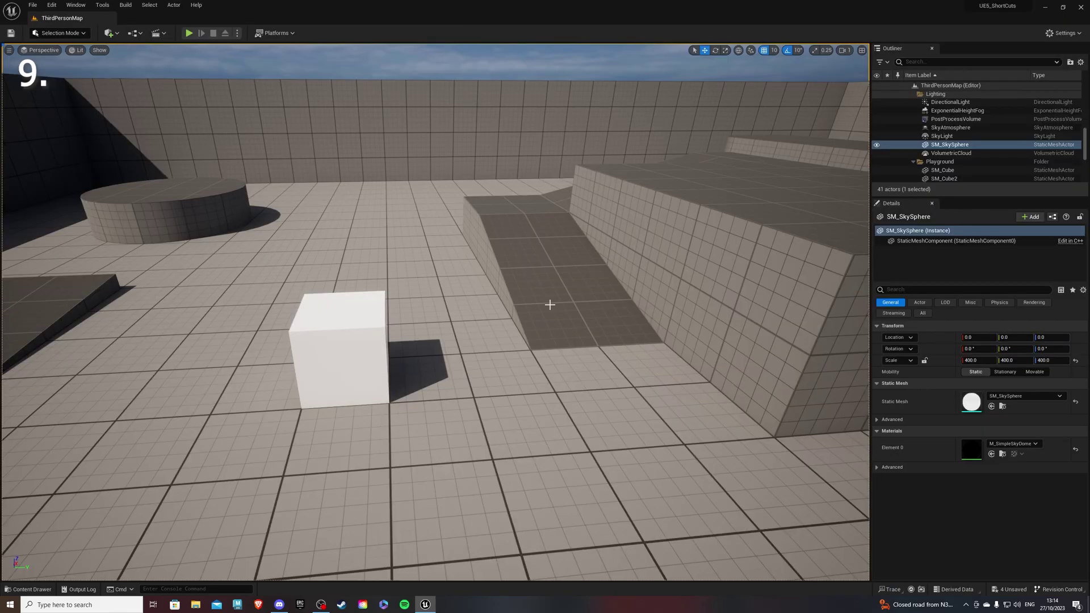
key(ctrl+space)
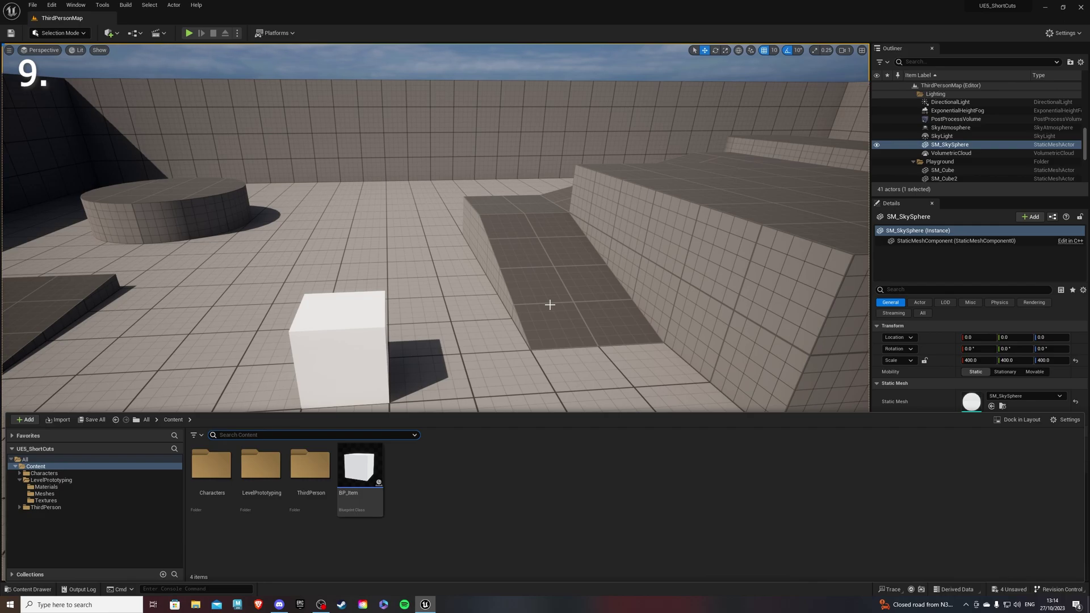
- Dock the Content Drawer into the layout as a Content Browser panel, then select BP_Item
click(469, 302)
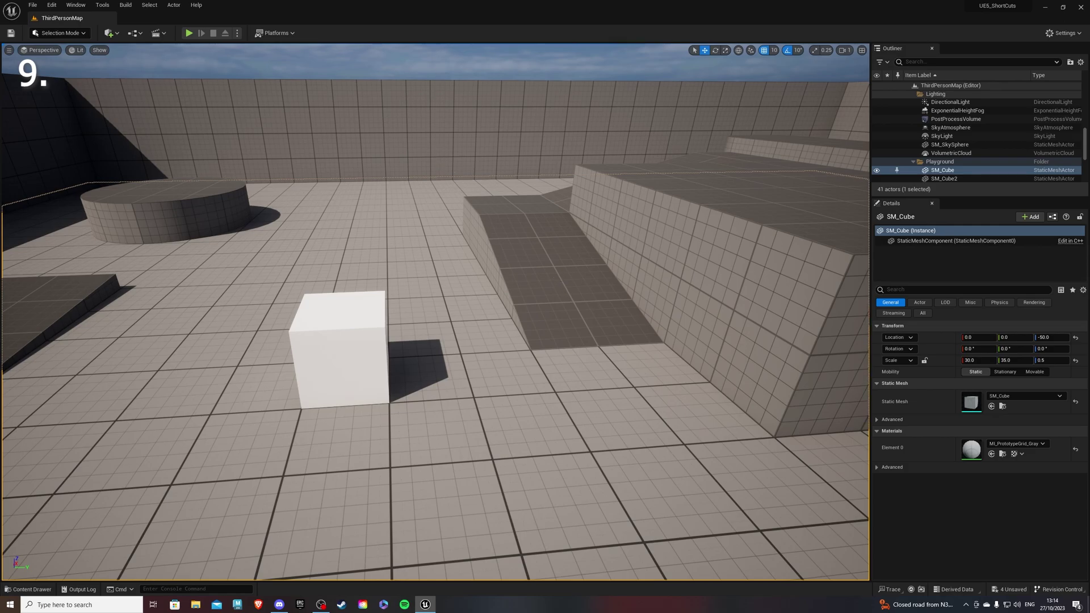
click(511, 64)
key(ctrl+space)
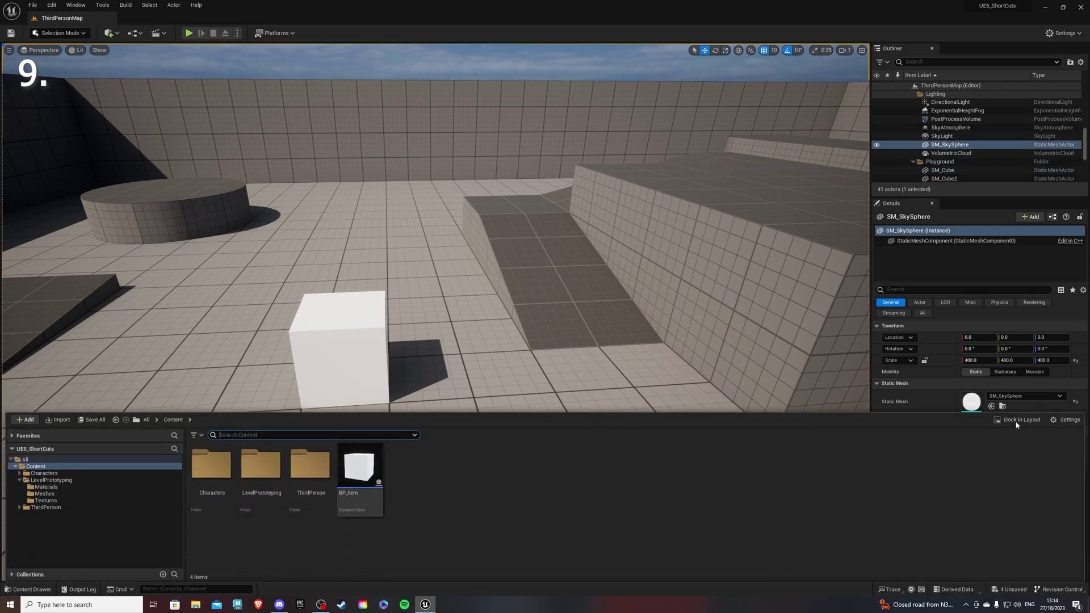
click(1015, 421)
right_drag(588, 378, 588, 378)
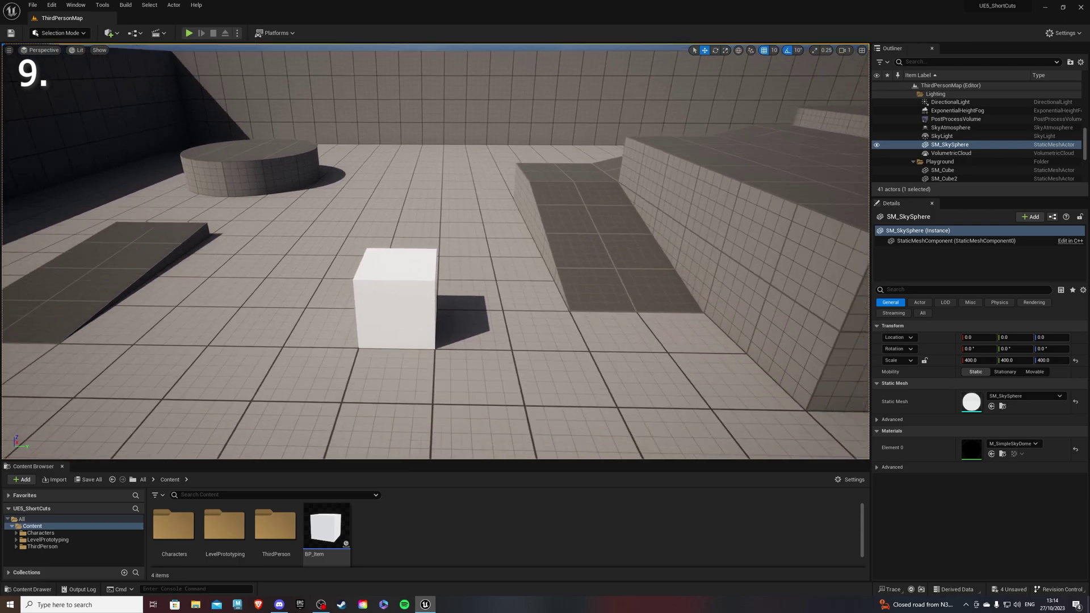
click(442, 302)
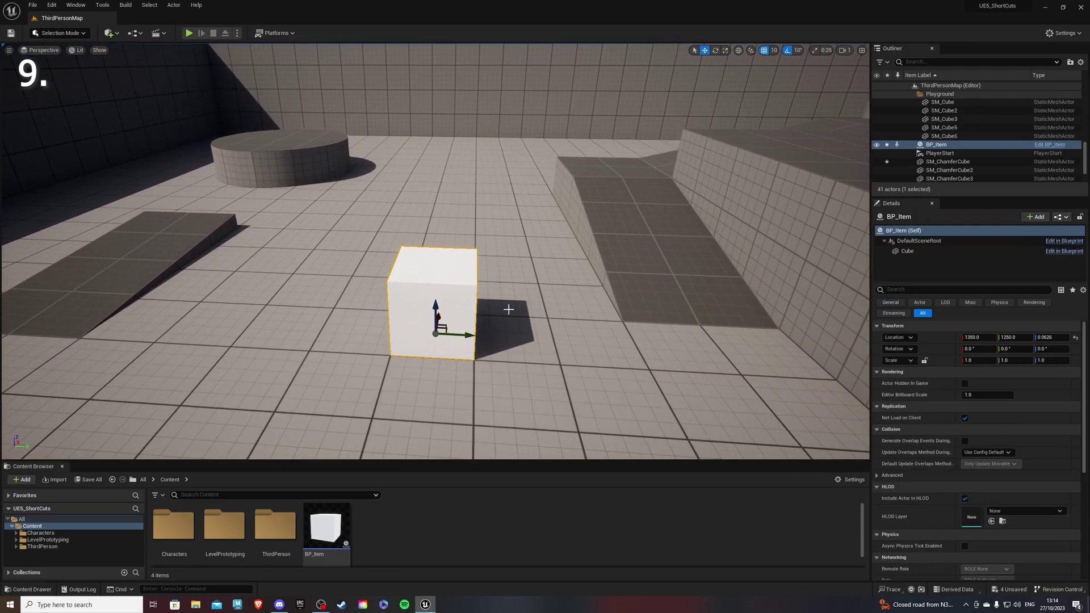
- Alt-drag the white BP_Item cube along X to place a duplicate to its right
key(Escape)
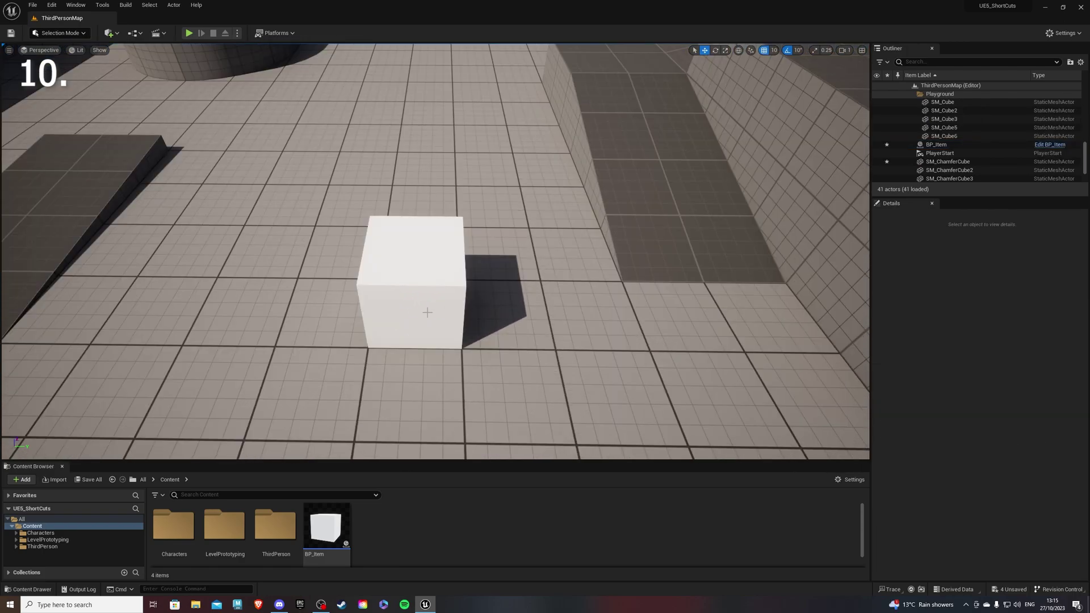
click(427, 312)
key(alt)
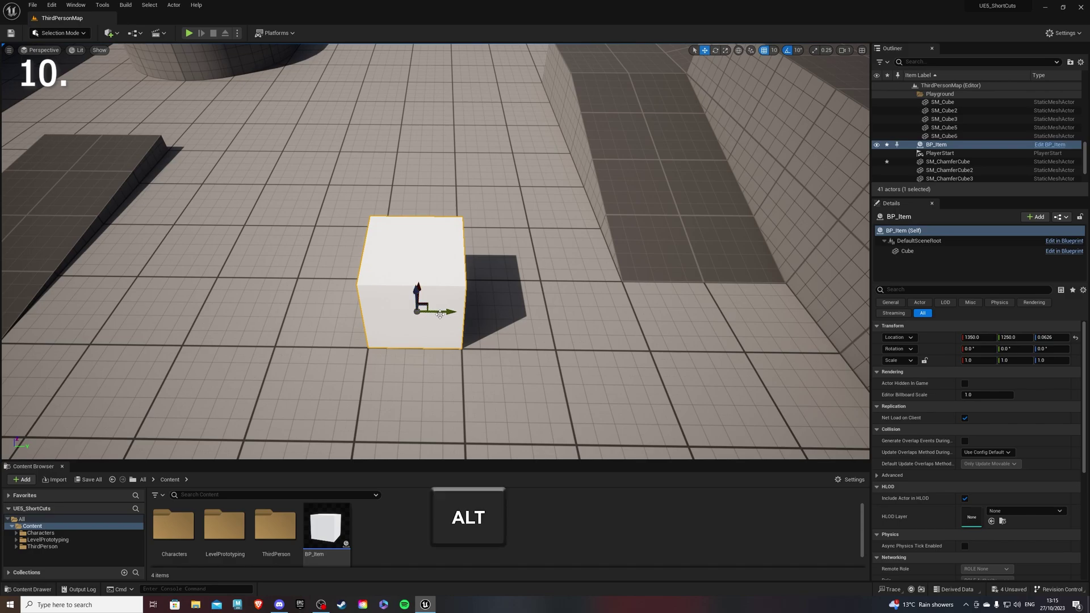
alt+drag(439, 311, 607, 326)
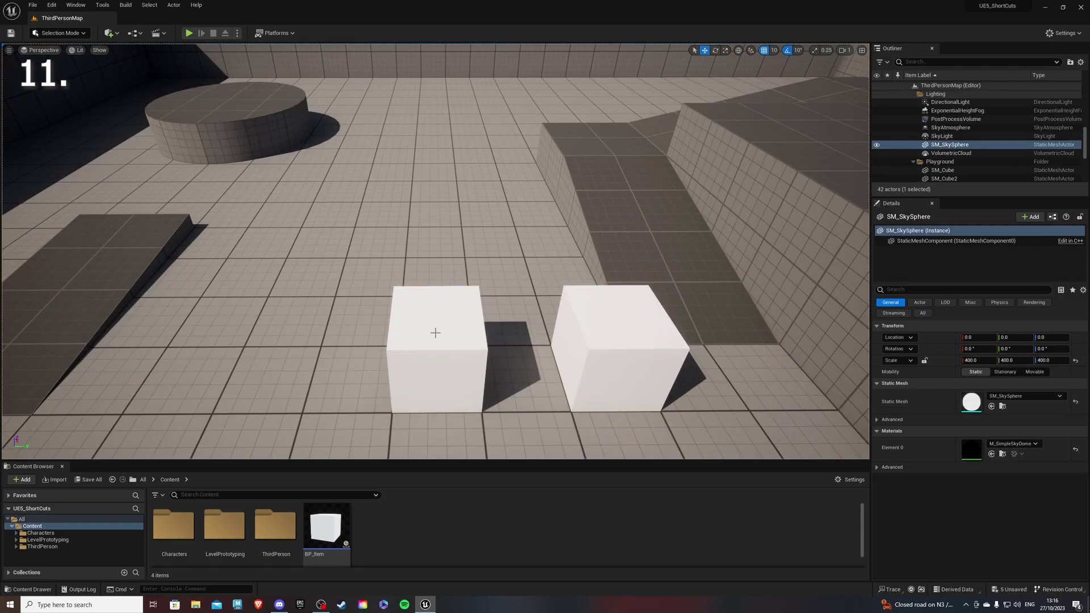
- Create another BP_Item copy further along the row, then deselect the cubes
click(433, 340)
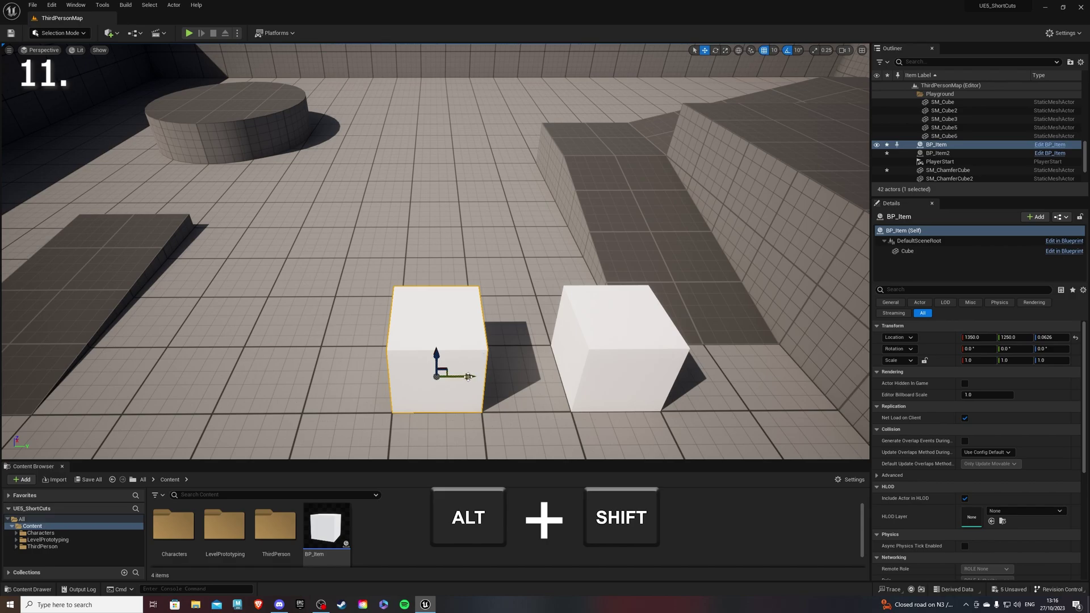
alt+shift+drag(468, 375, 468, 376)
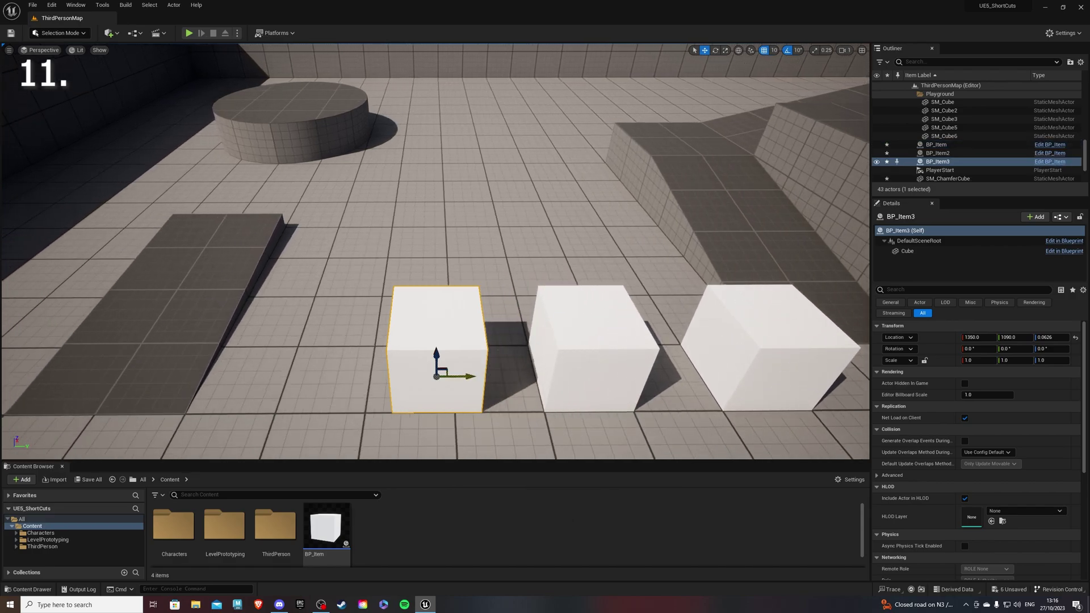
click(473, 156)
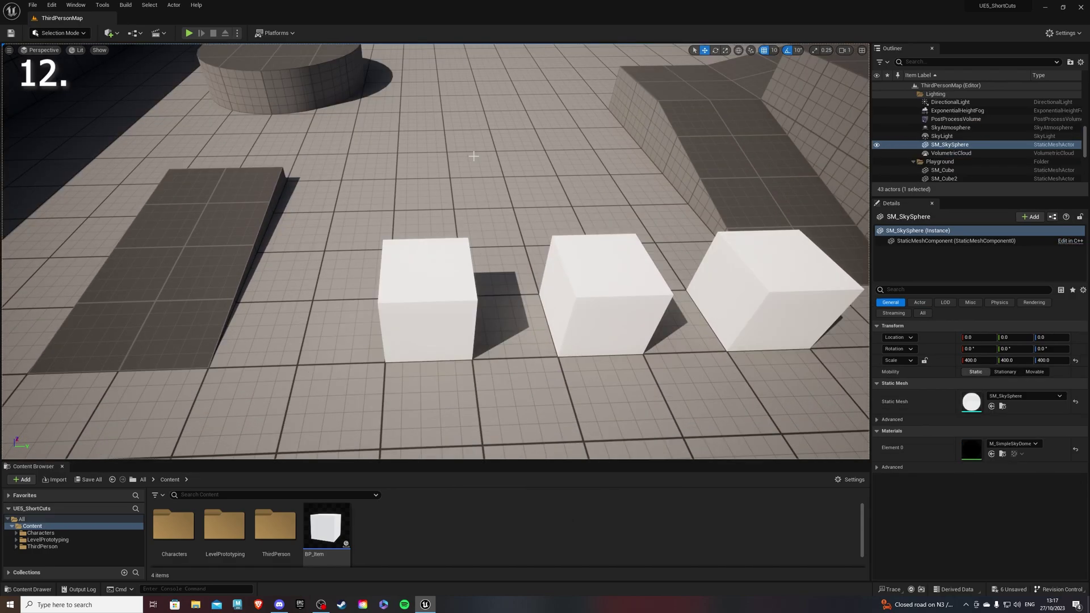
- Shift-drag the leftmost cube along Y with the camera following, then fly around the level
click(434, 302)
key(shift)
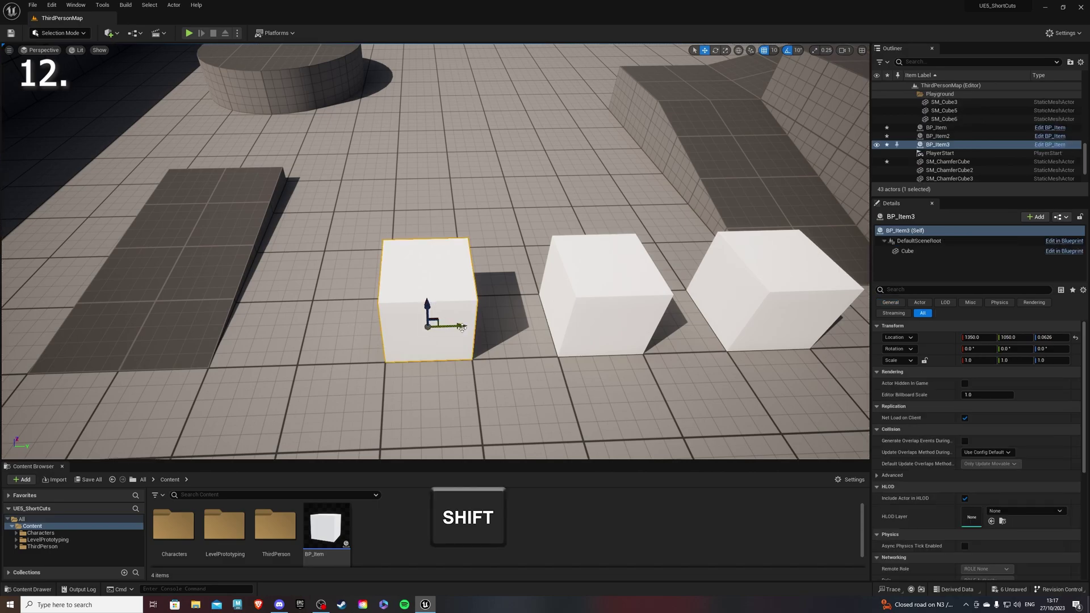
mouse_move(452, 323)
shift+mouse_down()
mouse_move(375, 251)
mouse_move(323, 257)
shift+mouse_up()
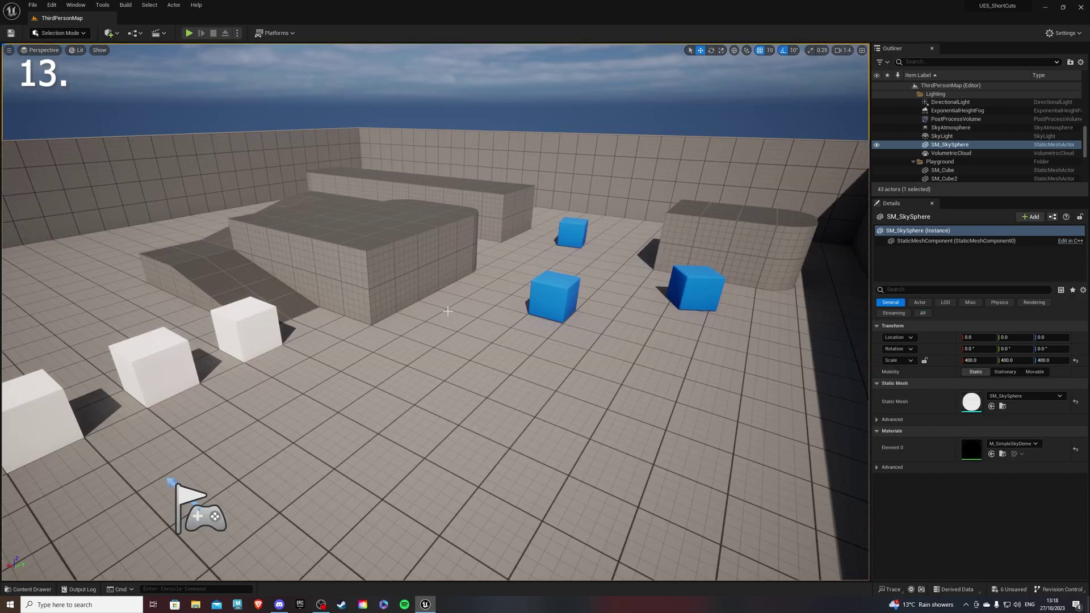
drag(449, 312, 448, 281)
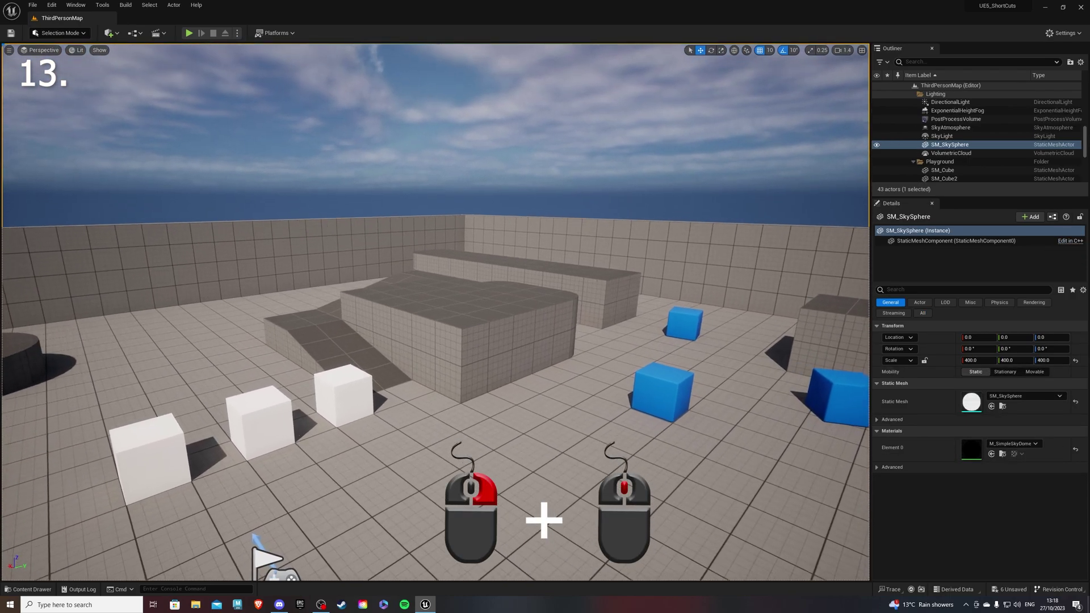
mouse_move(448, 281)
right_down()
mouse_move(434, 282)
mouse_move(443, 256)
mouse_move(444, 322)
right_up()
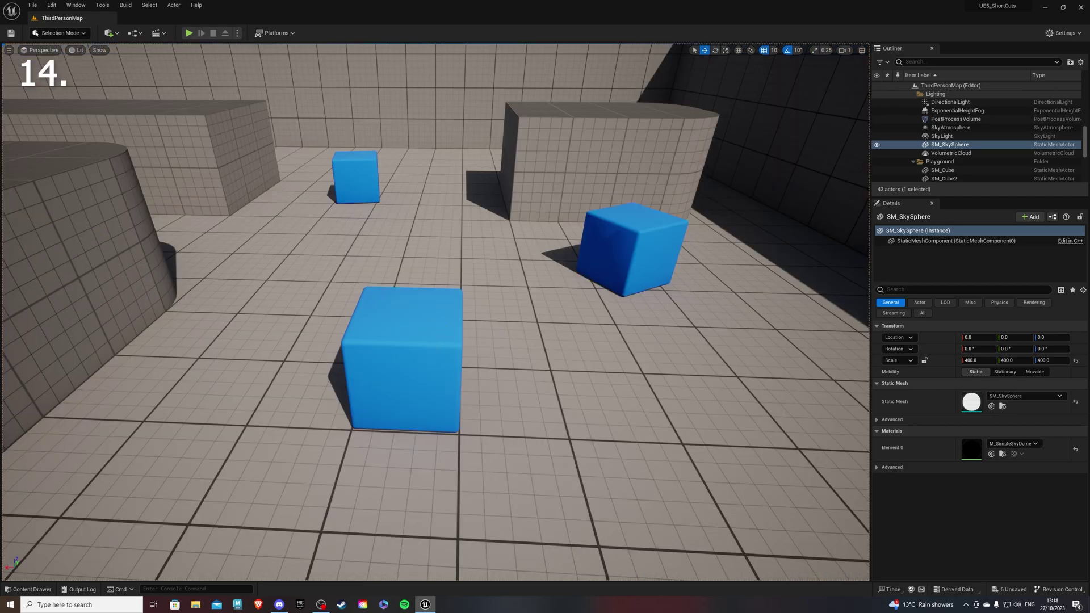
- Hide the three blue chamfer cubes with H, then reveal them all with Ctrl+H
click(440, 340)
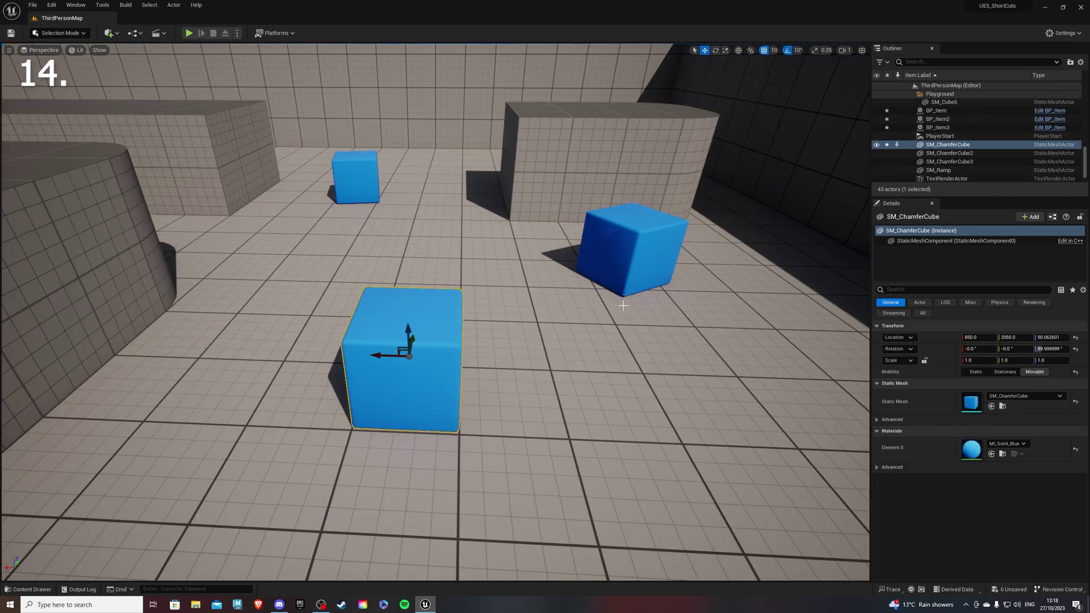
key(h)
click(348, 190)
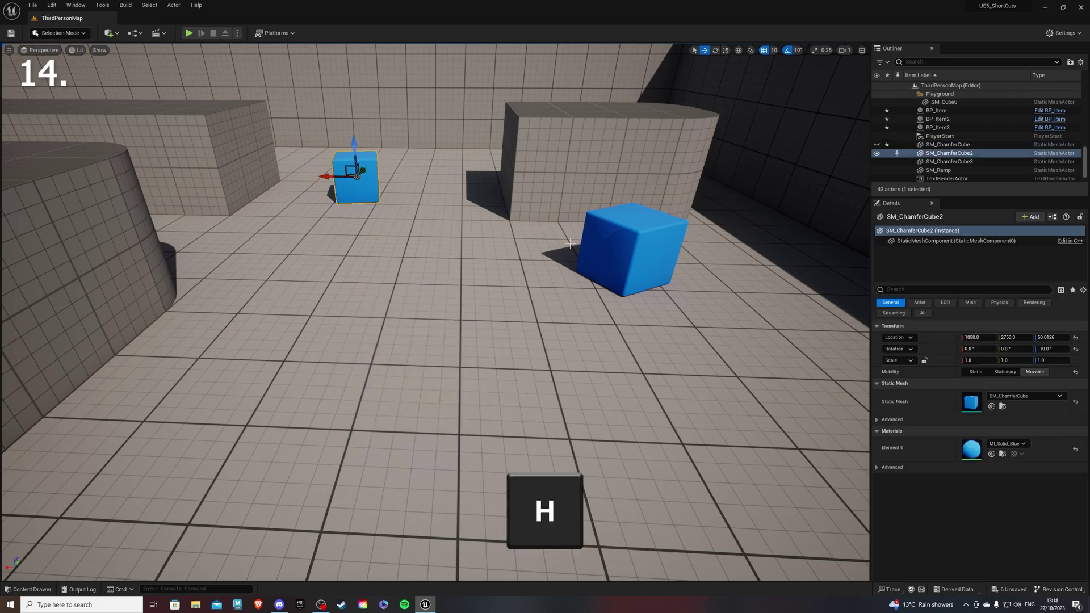
ctrl+click(609, 247)
key(h)
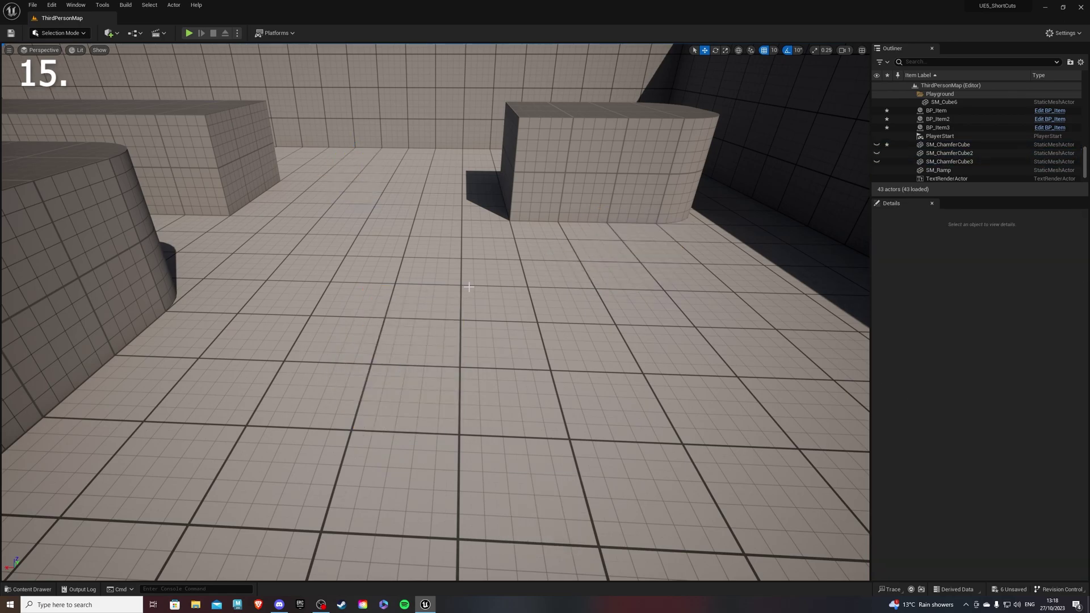
key(ctrl+h)
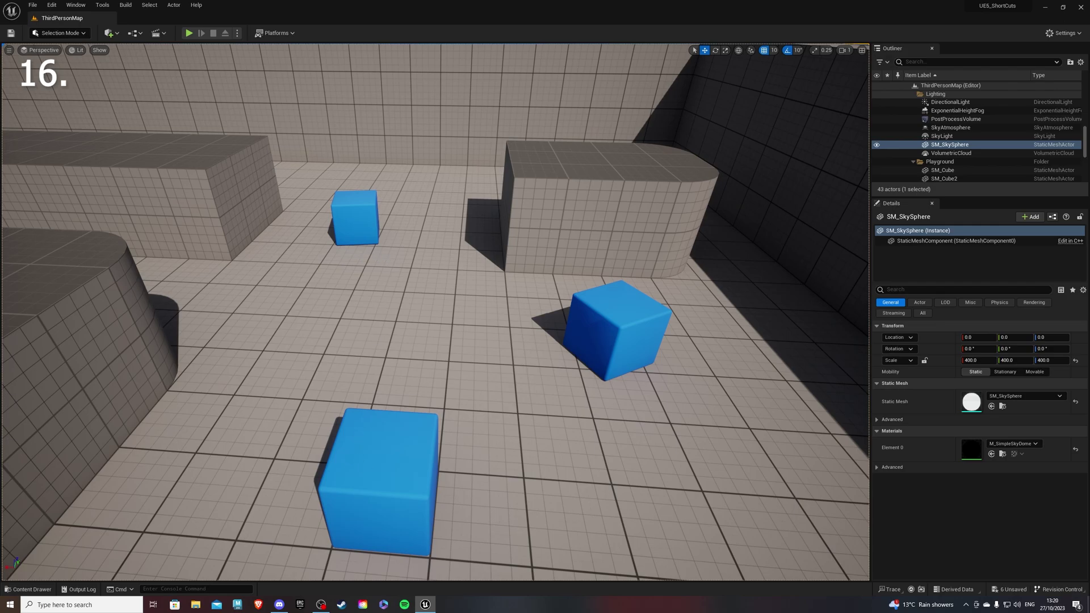
- Select all chamfer-mesh cubes with Shift+E and move them left together
click(366, 467)
key(shift+e)
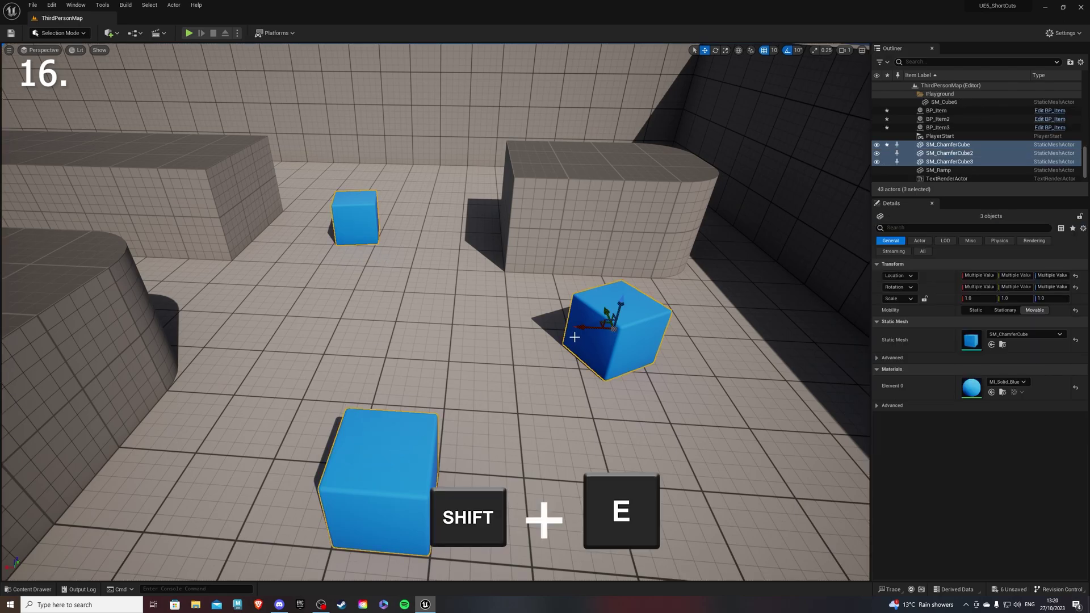
mouse_move(585, 327)
mouse_down()
mouse_move(532, 324)
mouse_move(574, 311)
mouse_up()
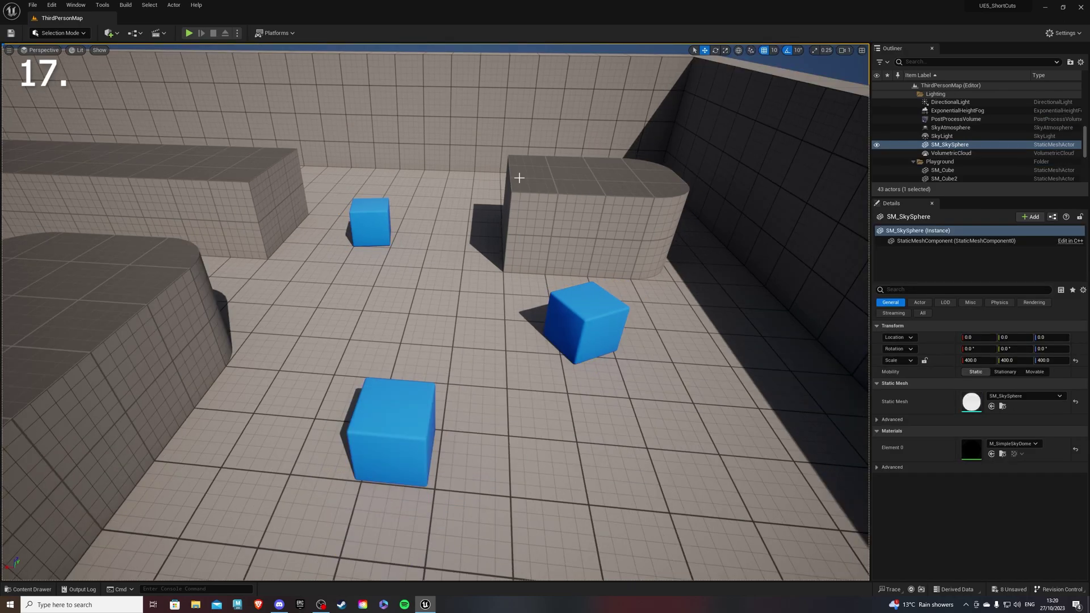
- Select all actors, create NewFolder with Ctrl+Shift+N, and save everything with Ctrl+Shift+S
key(ctrl+a)
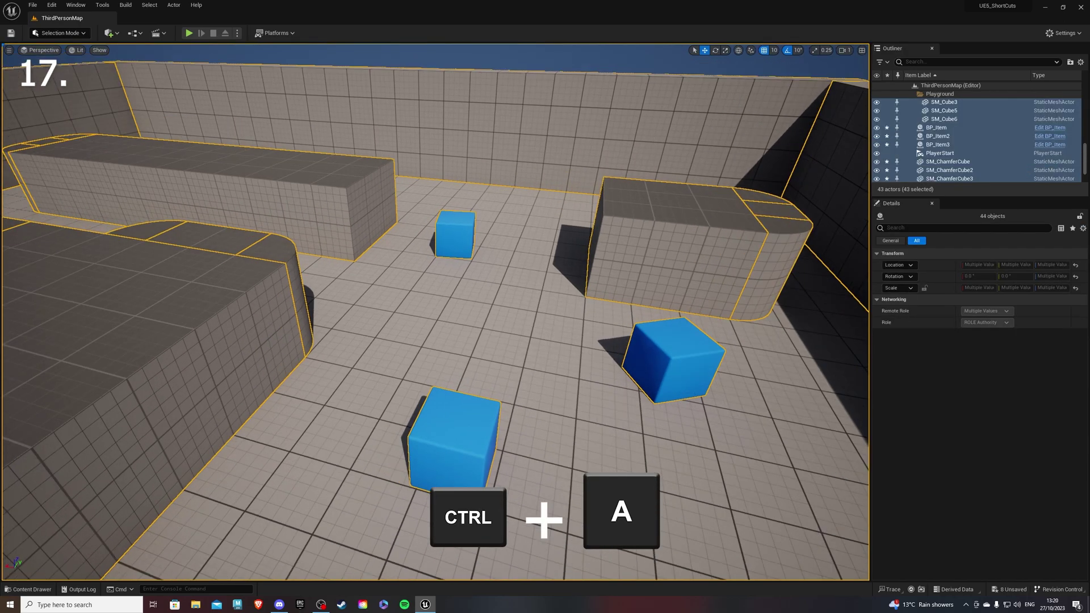
right_drag(519, 177, 127, 312)
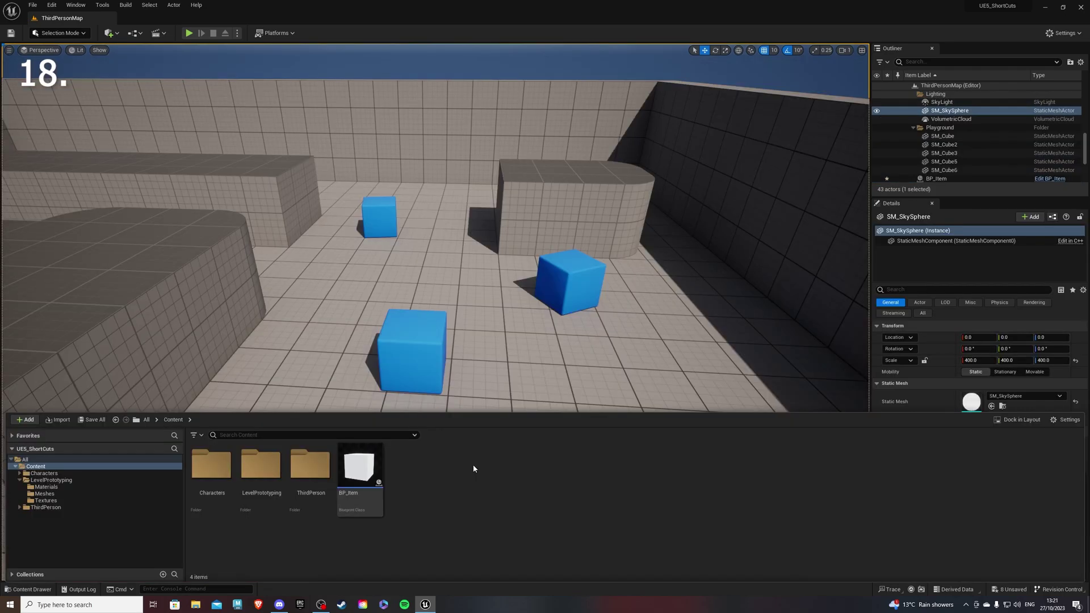
key(ctrl+shift+n)
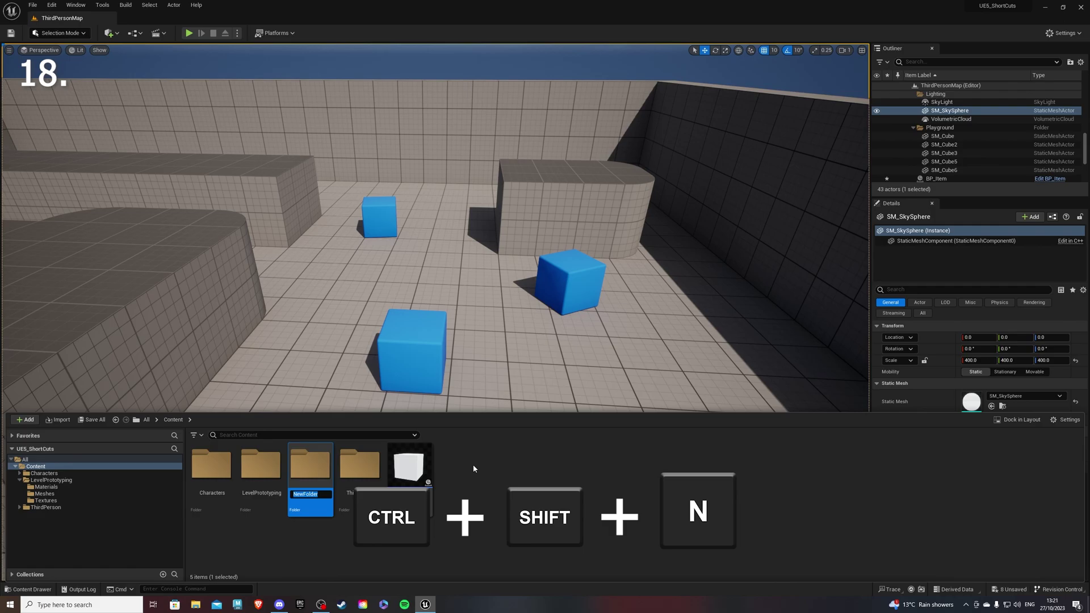
key(Return)
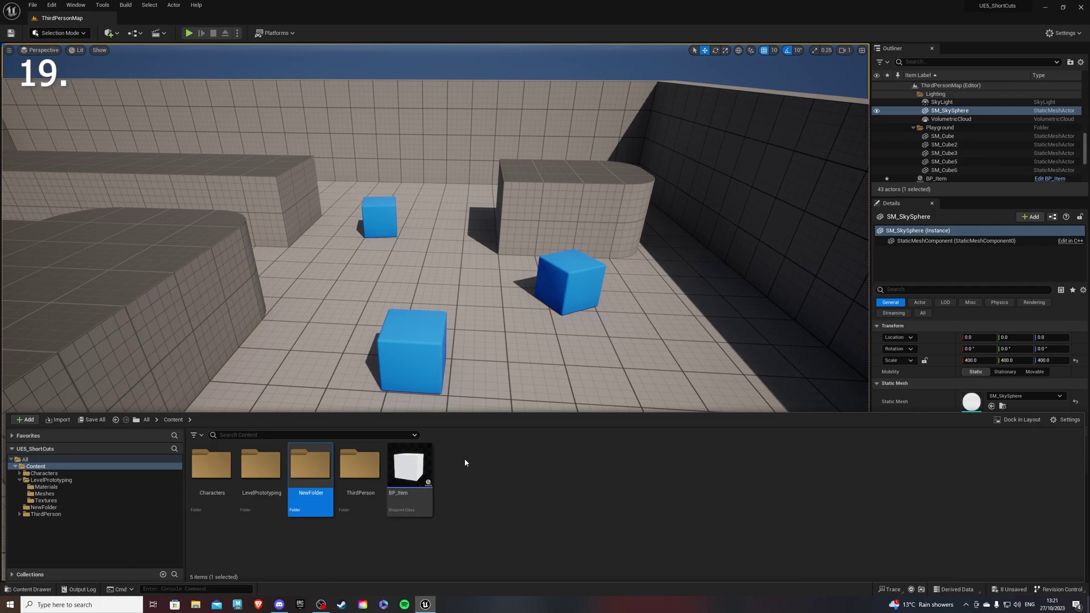
key(ctrl+shift+s)
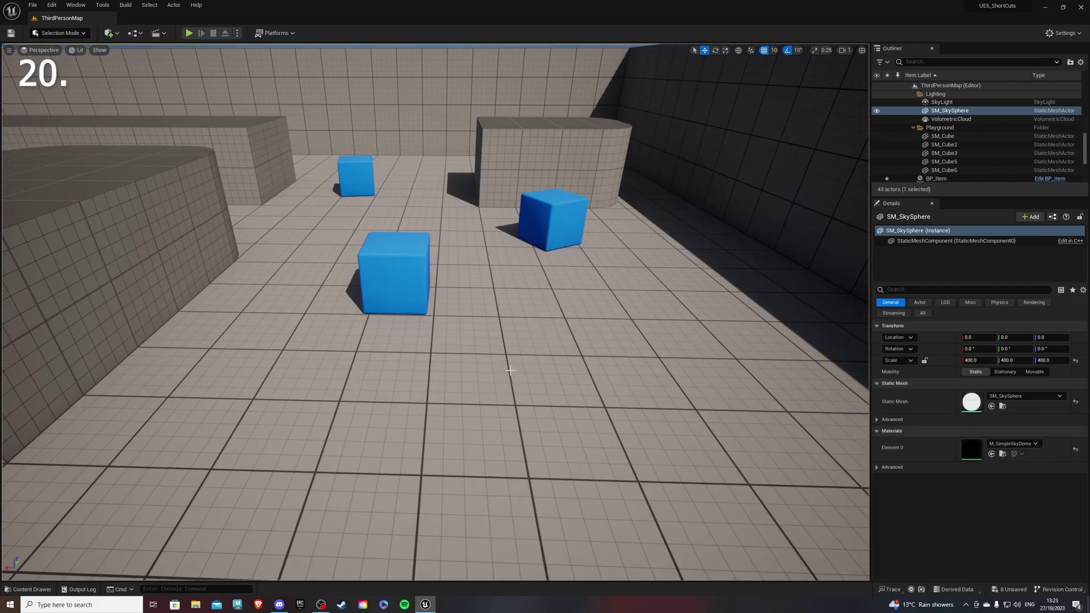
- Rotate the sunlight direction with Ctrl+L and toggle game view on and off with G
key(ctrl+l)
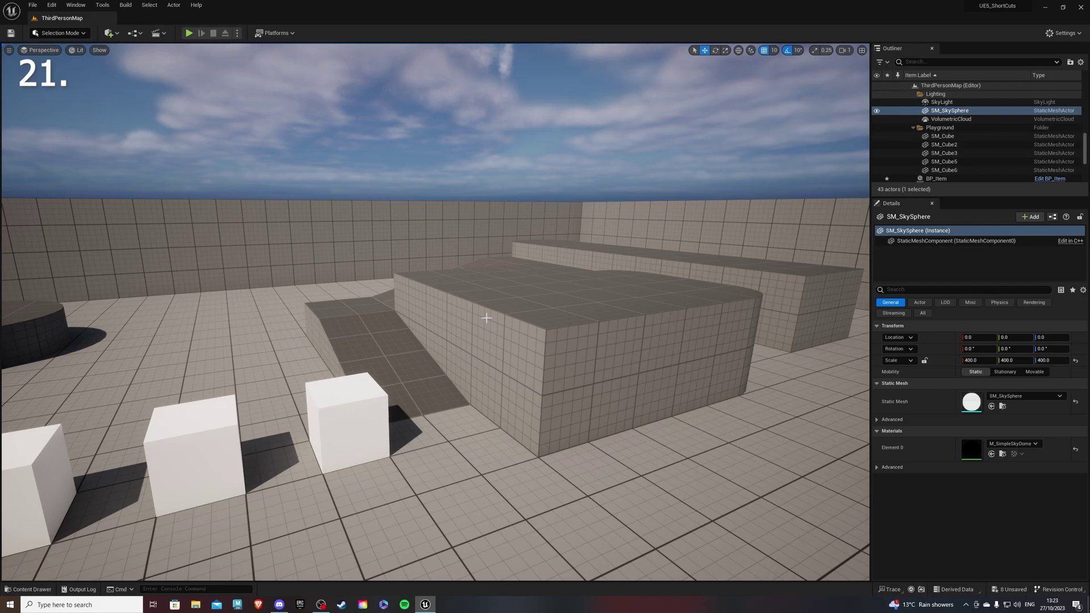
key(g)
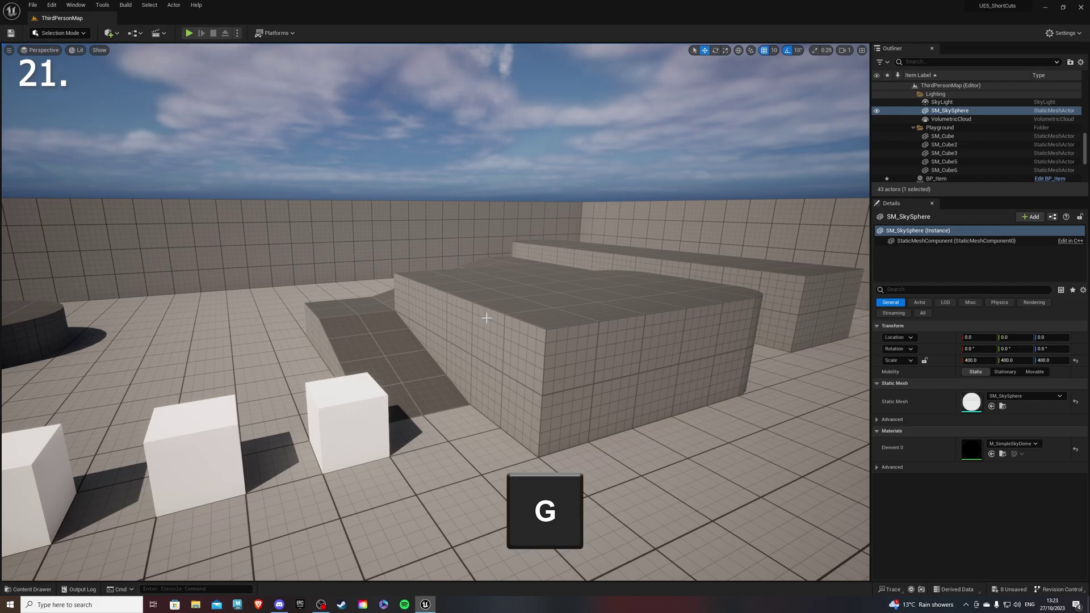
key(g)
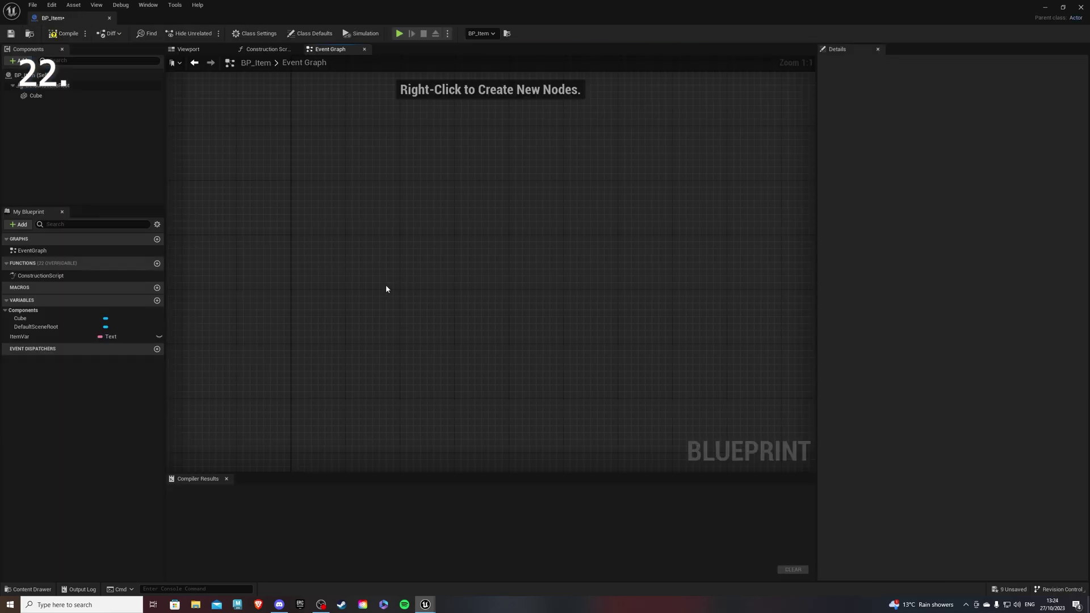
- Add Event BeginPlay, Delay, Sequence, Branch and Do Once nodes using shortcut-clicks
click(377, 273)
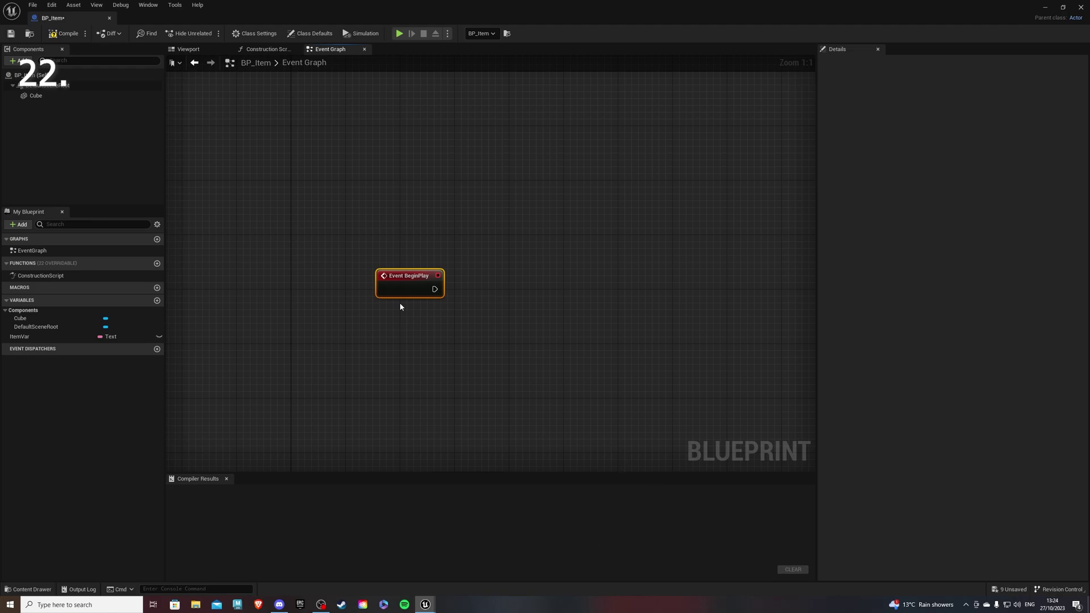
click(418, 322)
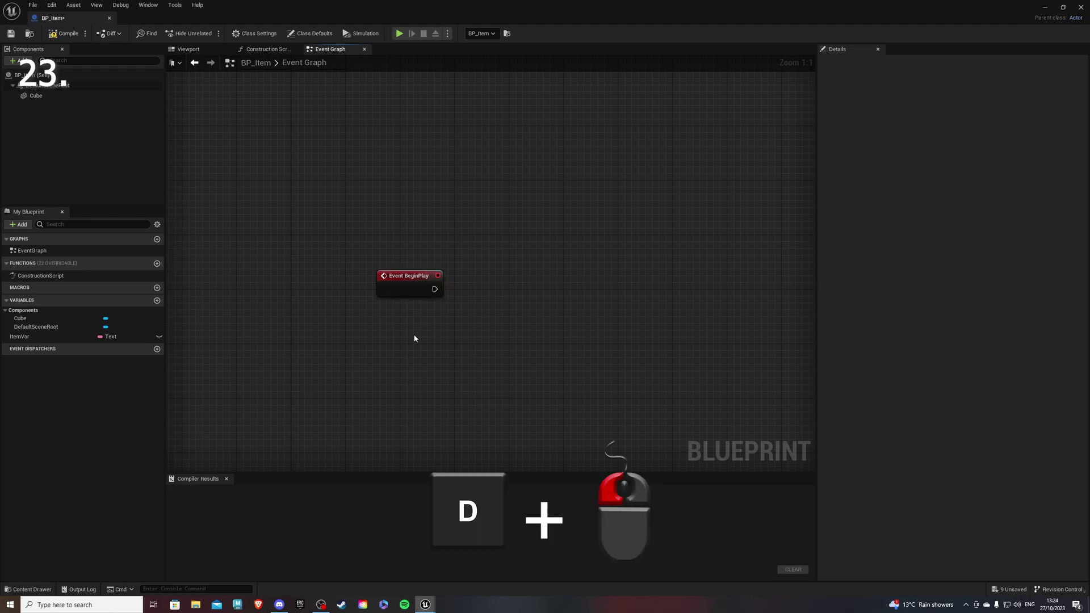
click(399, 331)
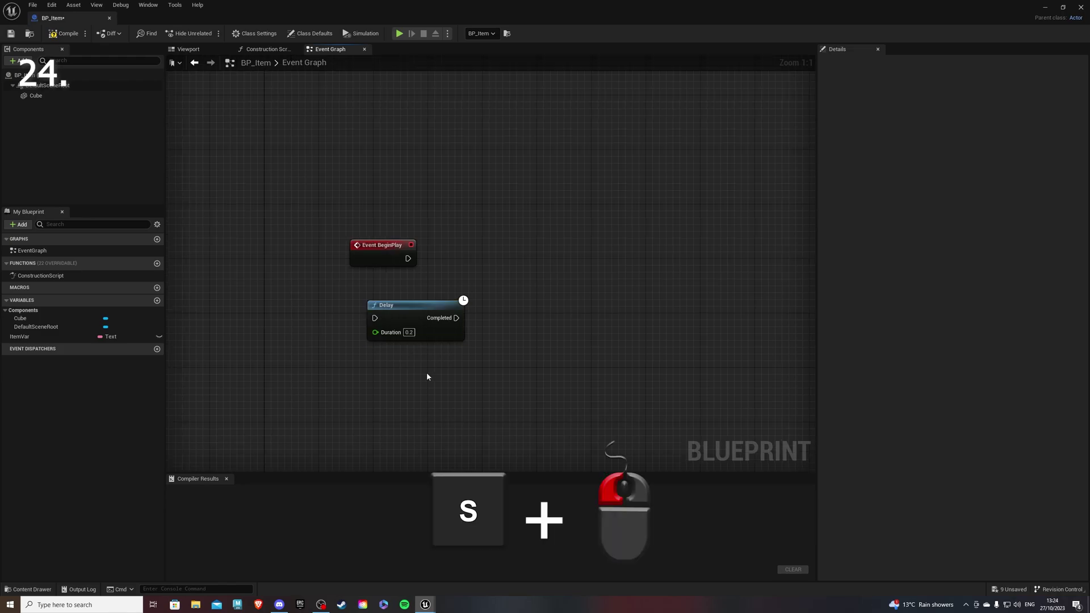
click(427, 374)
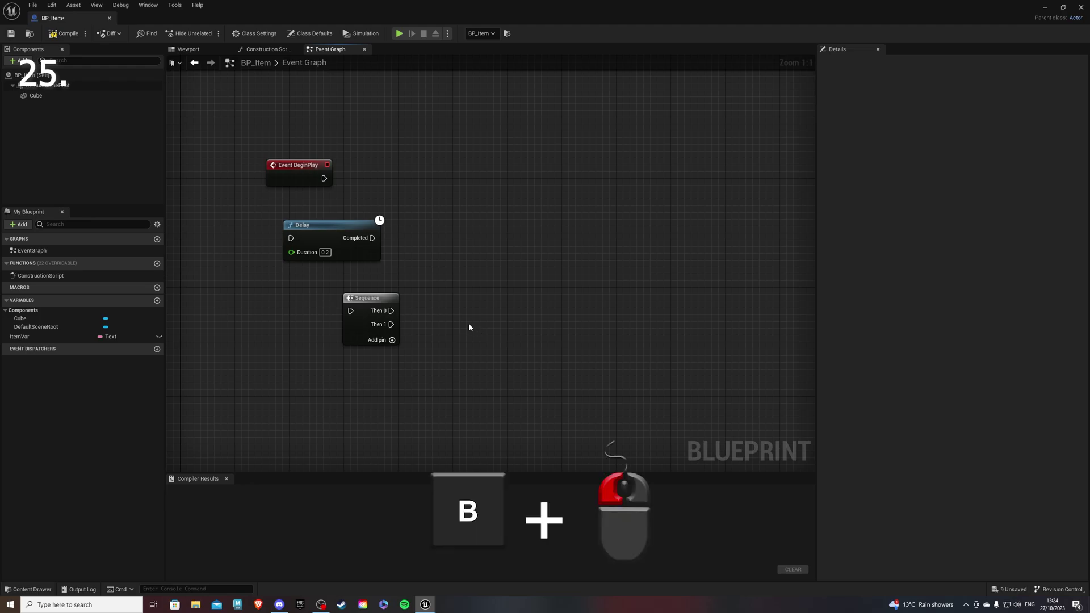
click(461, 320)
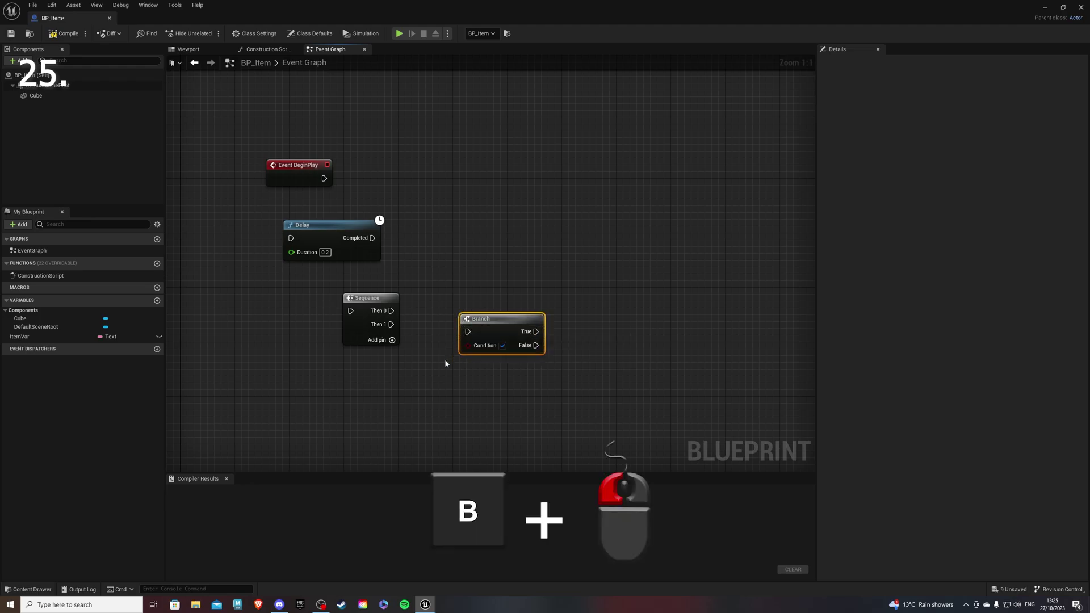
click(421, 337)
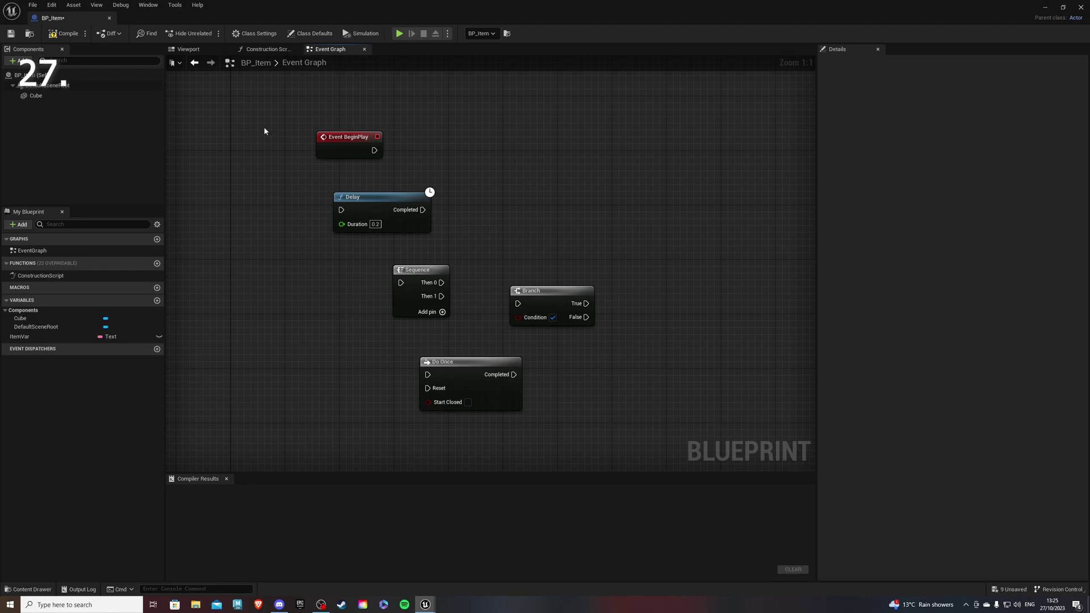
- Wrap the five nodes in a comment, then add a separate empty comment box
drag(265, 130, 686, 436)
key(c)
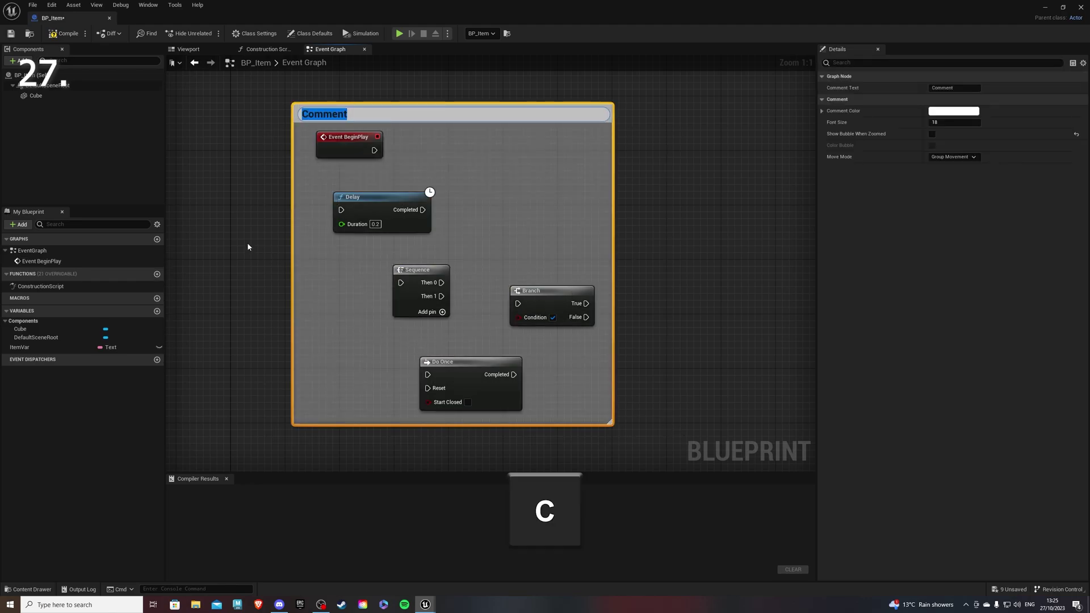
click(324, 266)
key(c)
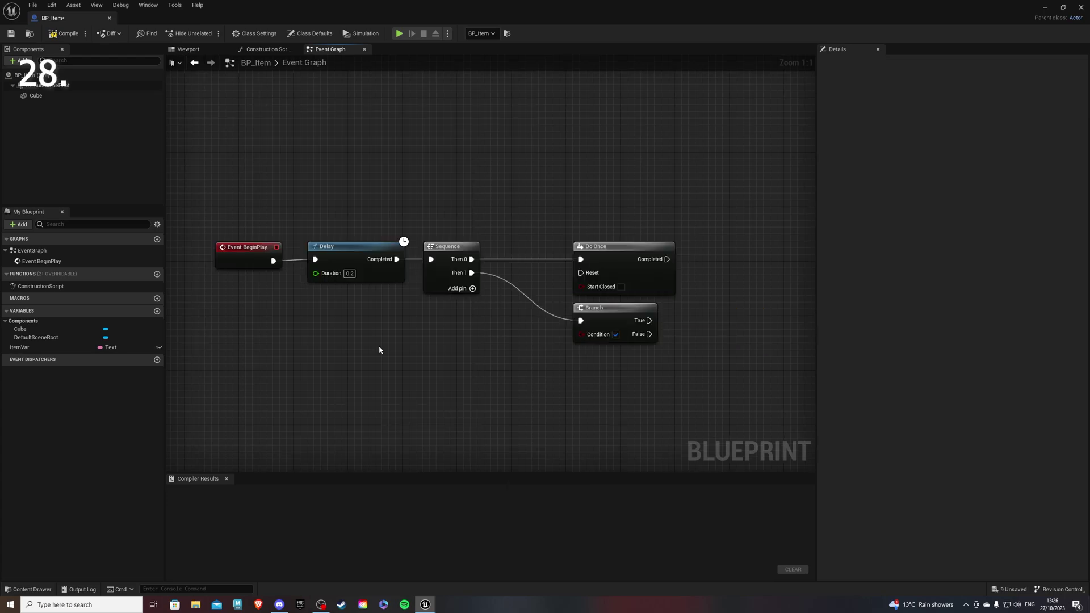
- Place Item Var getter and SET Item Var nodes with Ctrl- and Alt-drags
key(ctrl)
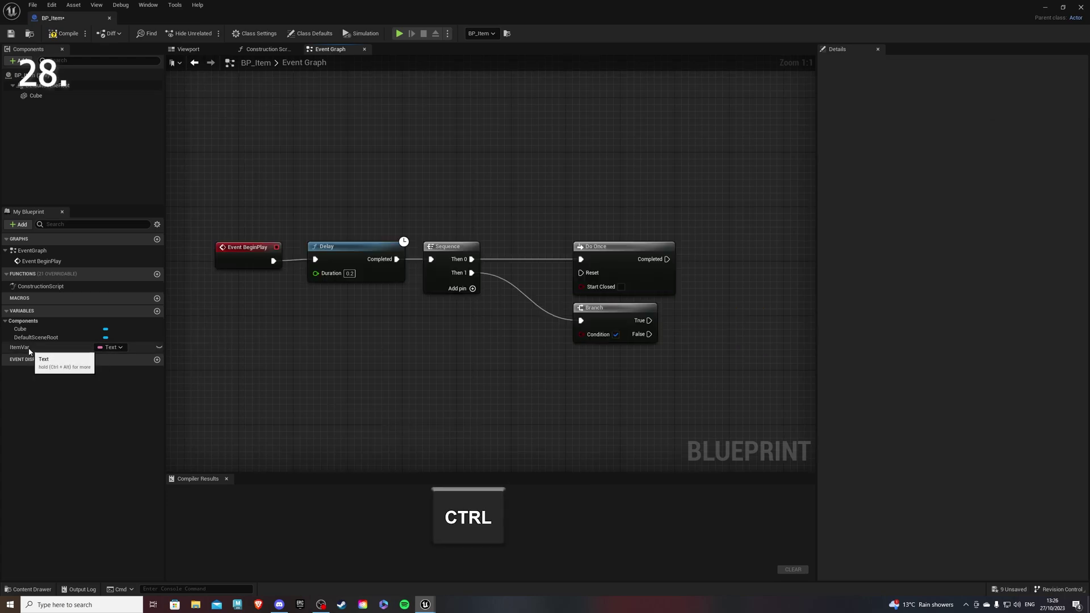
ctrl+drag(40, 349, 397, 379)
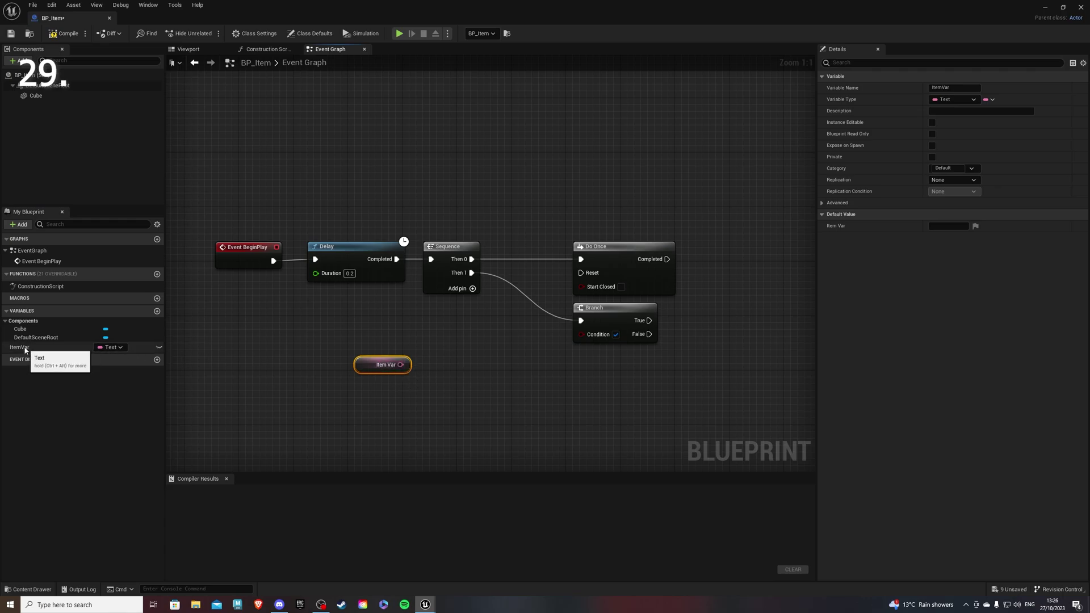
alt+drag(24, 349, 409, 394)
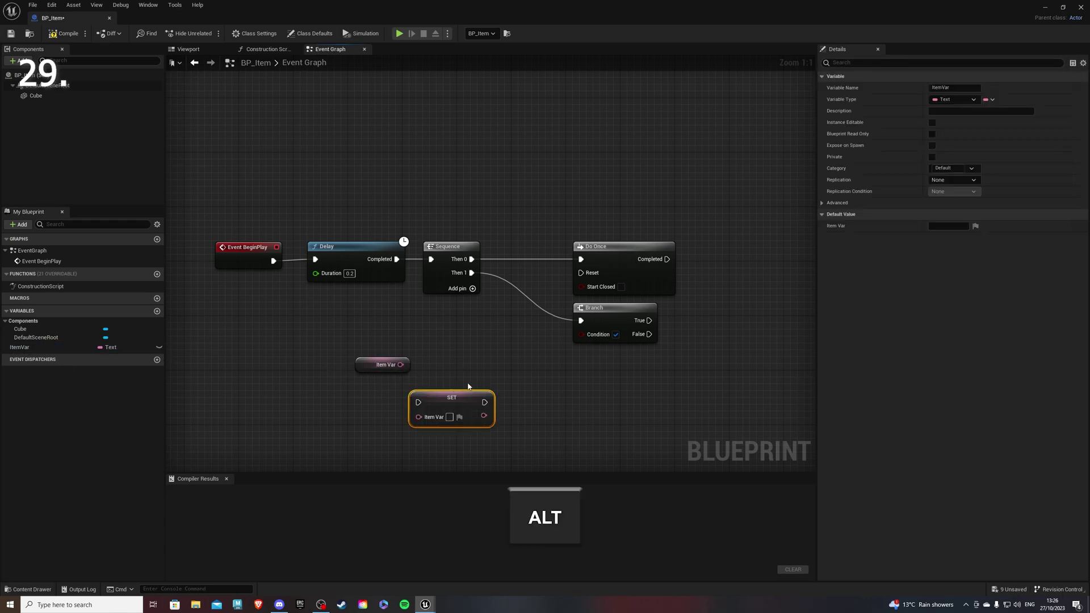
right_drag(467, 386, 429, 307)
- Break the Then 0 wire, move Then 1 to Do Once, and compile BP_Item
key(alt)
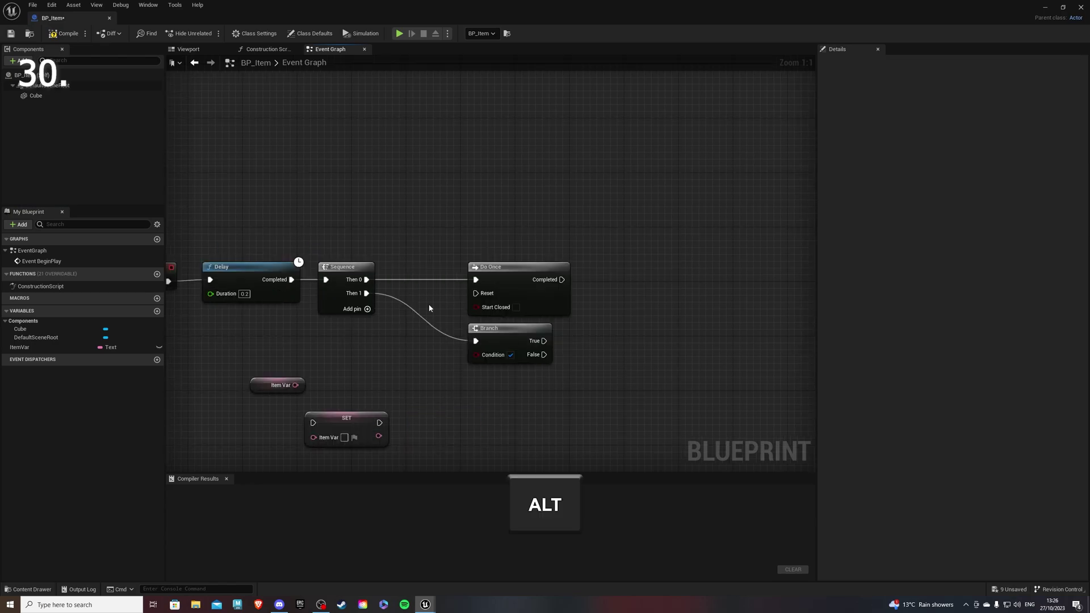
alt+click(420, 281)
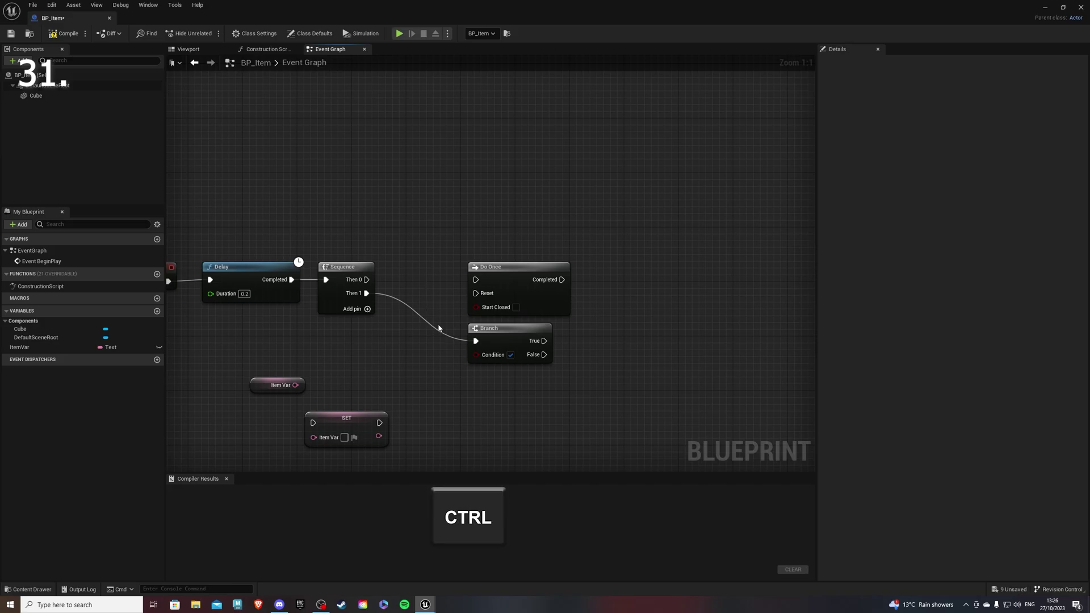
mouse_move(476, 341)
ctrl+mouse_down()
mouse_move(452, 287)
mouse_move(476, 293)
ctrl+mouse_up()
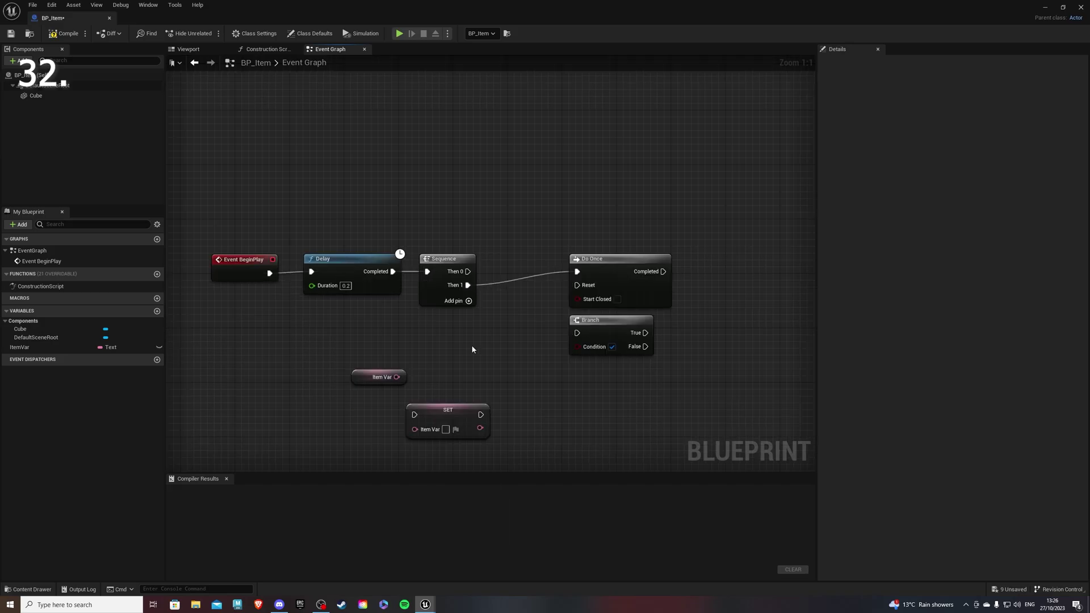
key(F7)
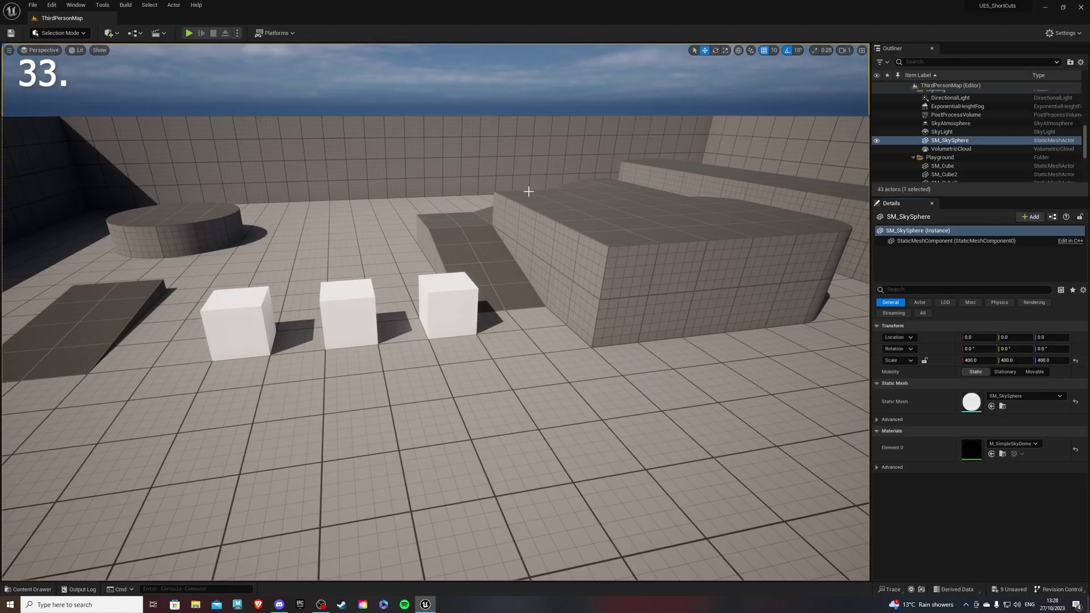
- Maximise and restore the level viewport with F10, then enter and exit fullscreen with F11
key(F10)
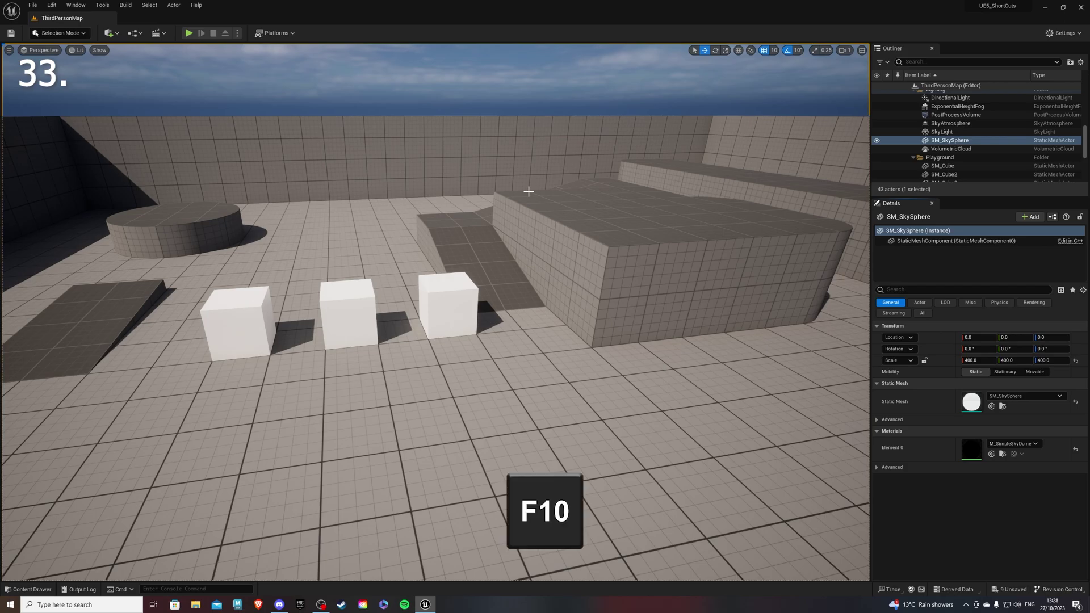
key(F10)
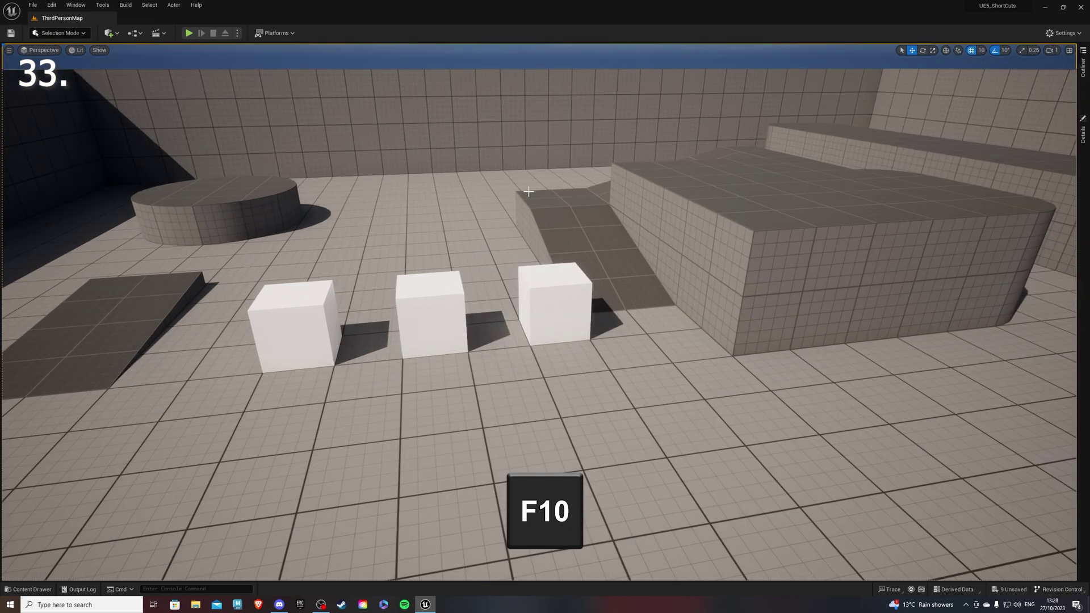
key(F10)
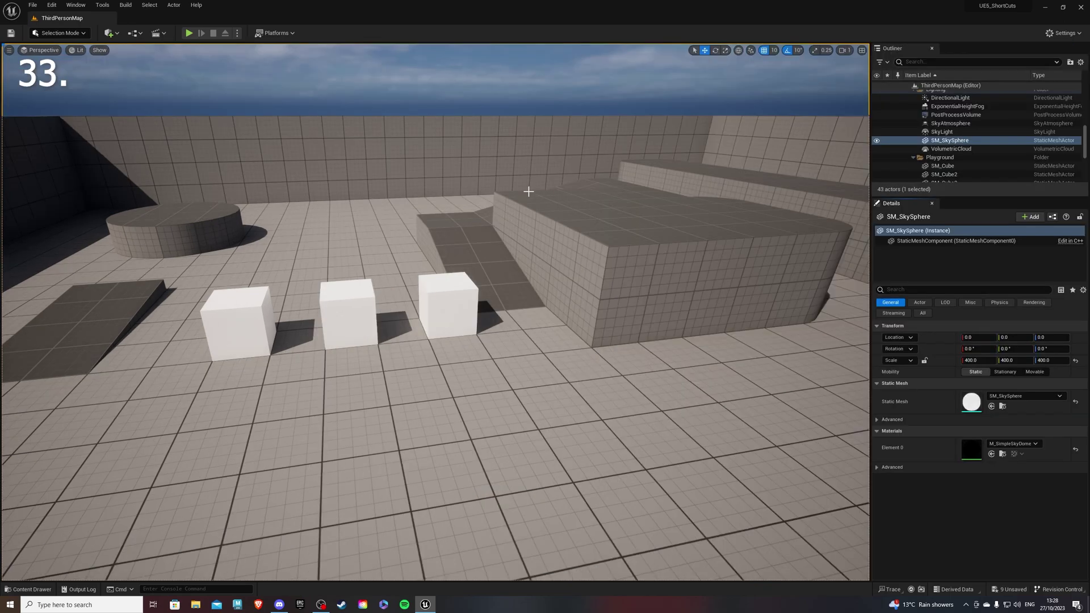
key(F11)
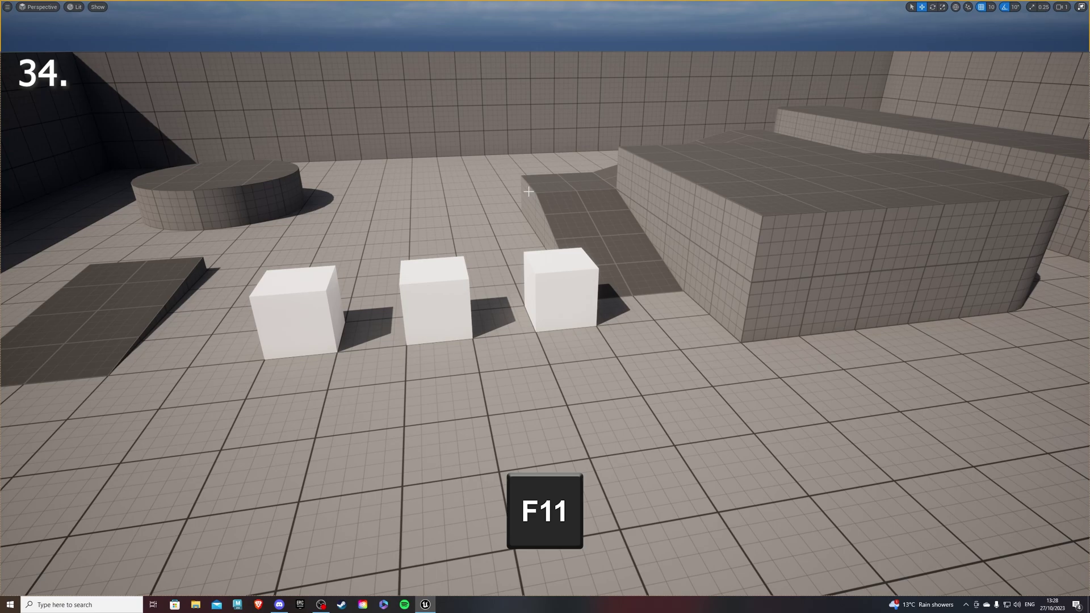
key(F11)
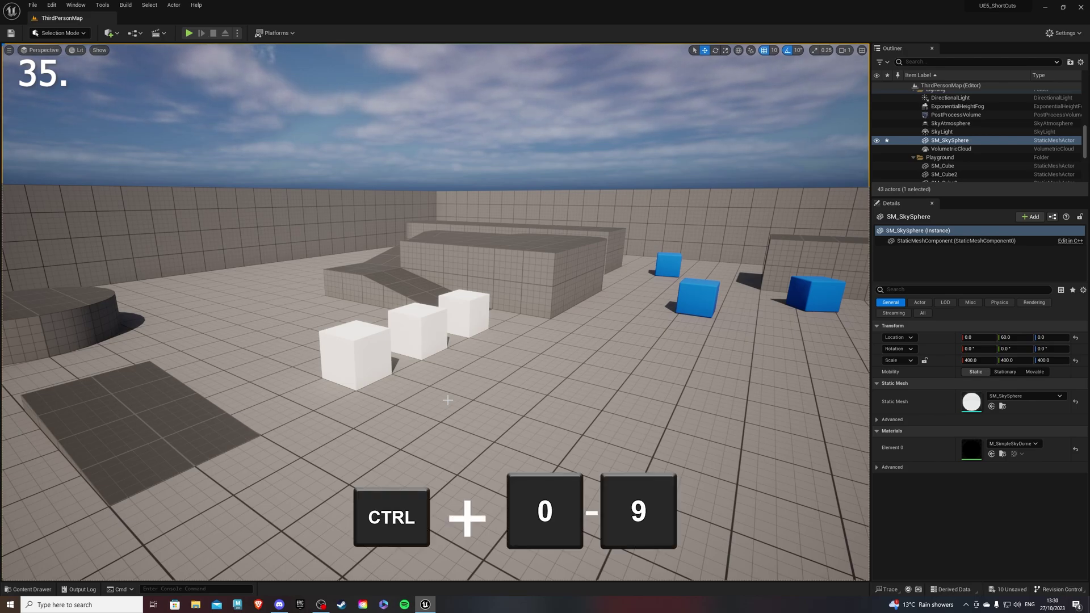
- Fly the camera to three viewpoints and save them as camera bookmarks 1, 2 and 3
right_drag(447, 400, 447, 400)
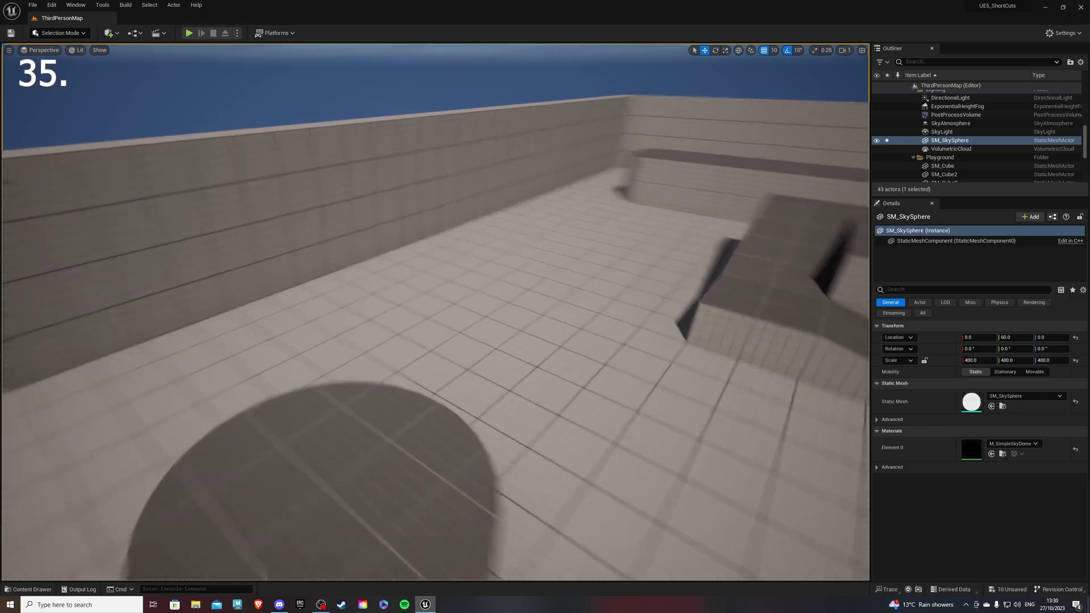
key(2)
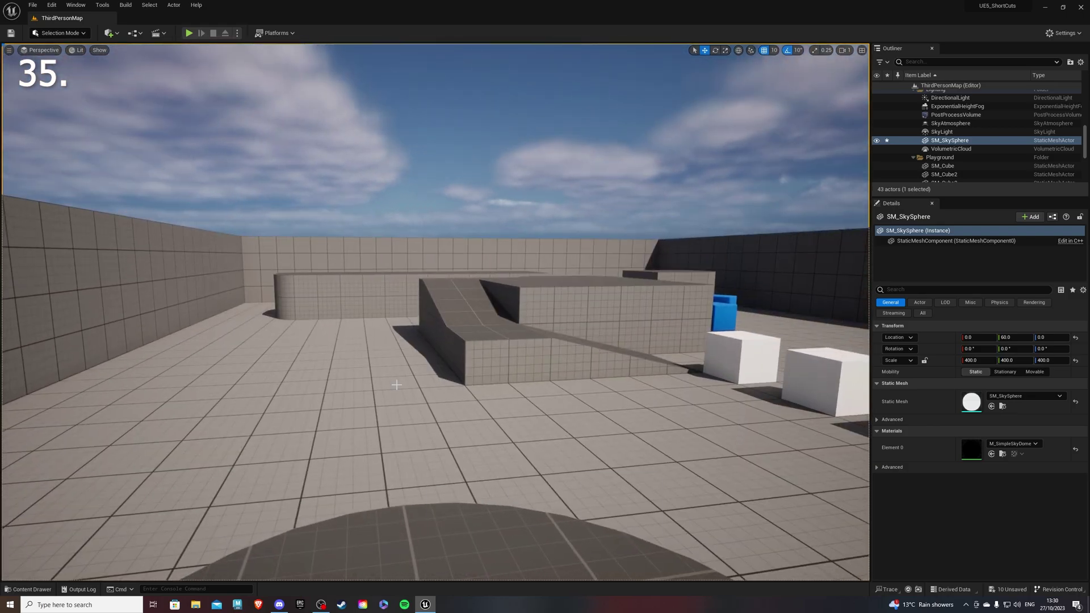
key(1)
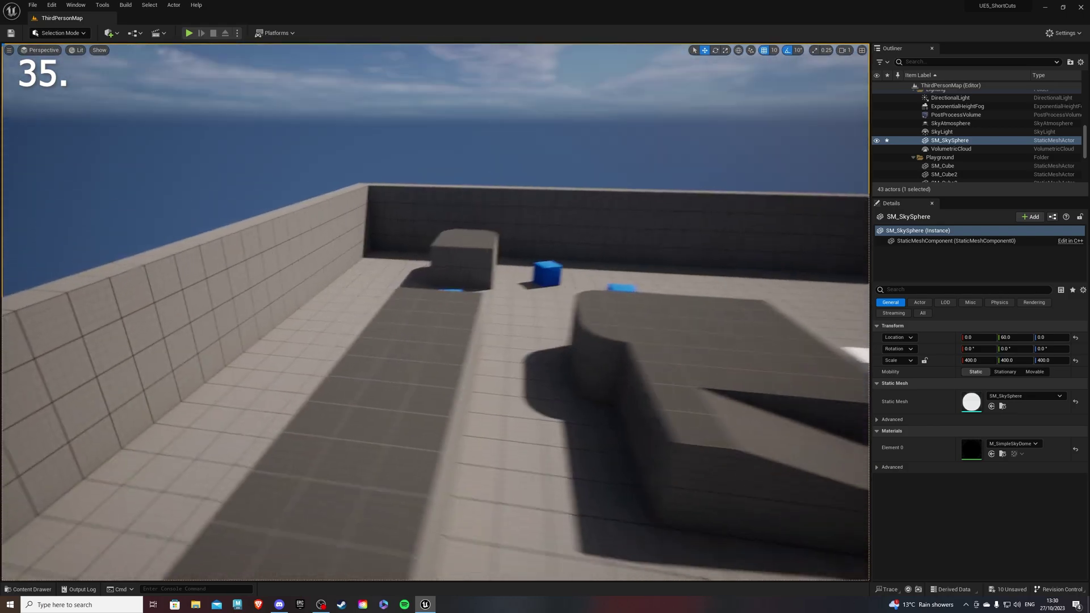
right_drag(395, 384, 396, 384)
key(ctrl+2)
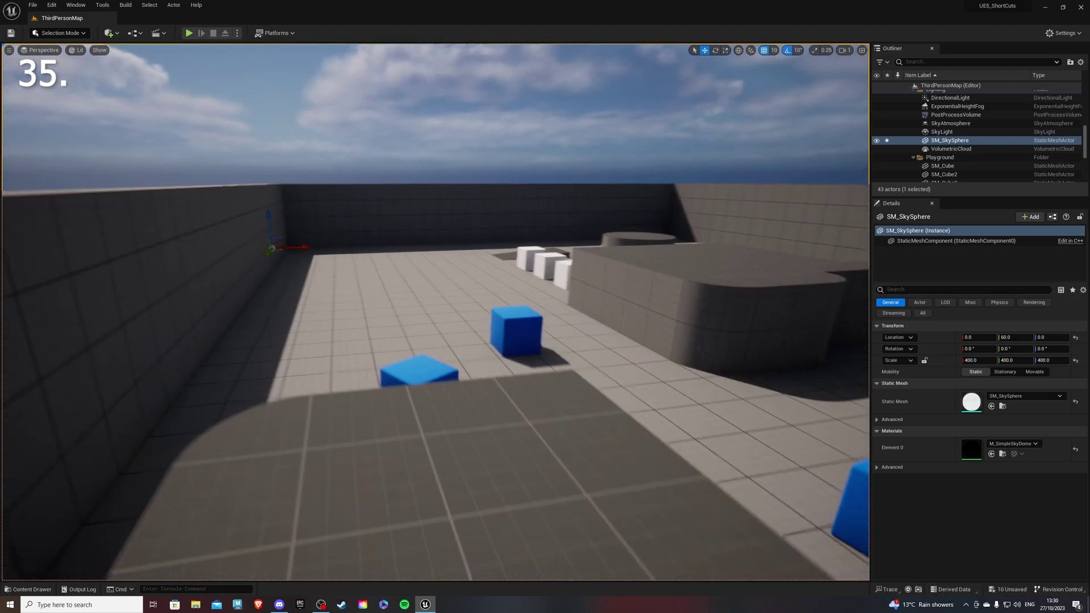
key(ctrl+3)
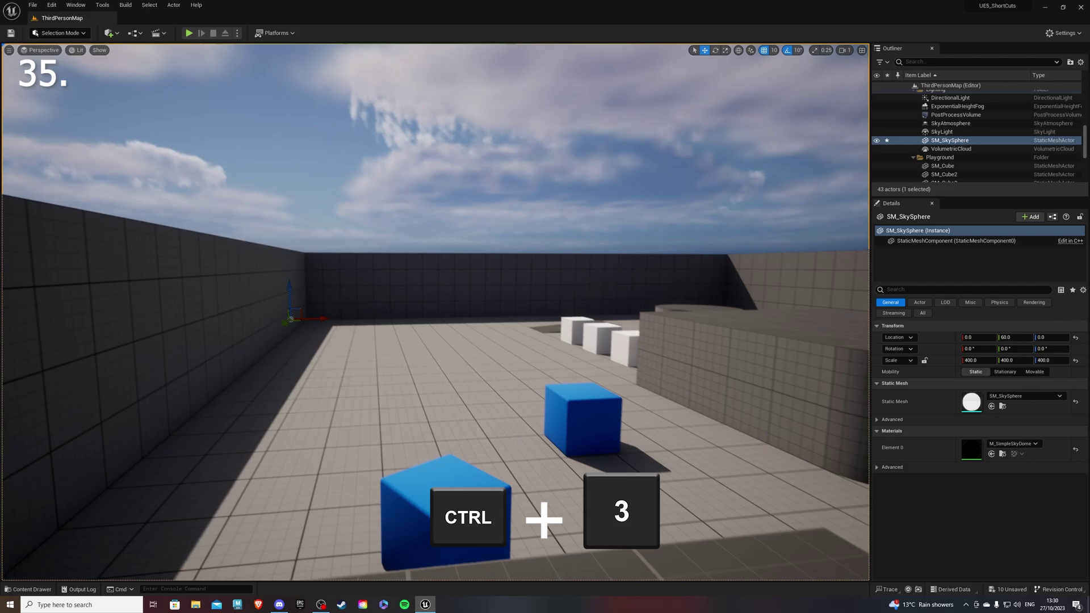
right_drag(387, 384, 387, 384)
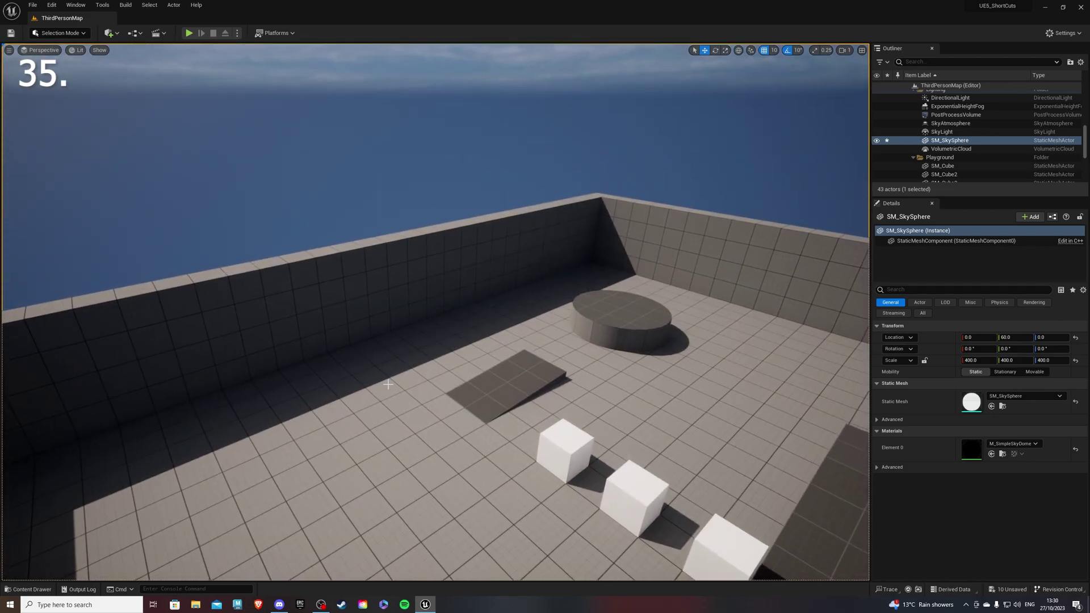
- Recall camera bookmarks 1, 2 and 3 in turn
key(1)
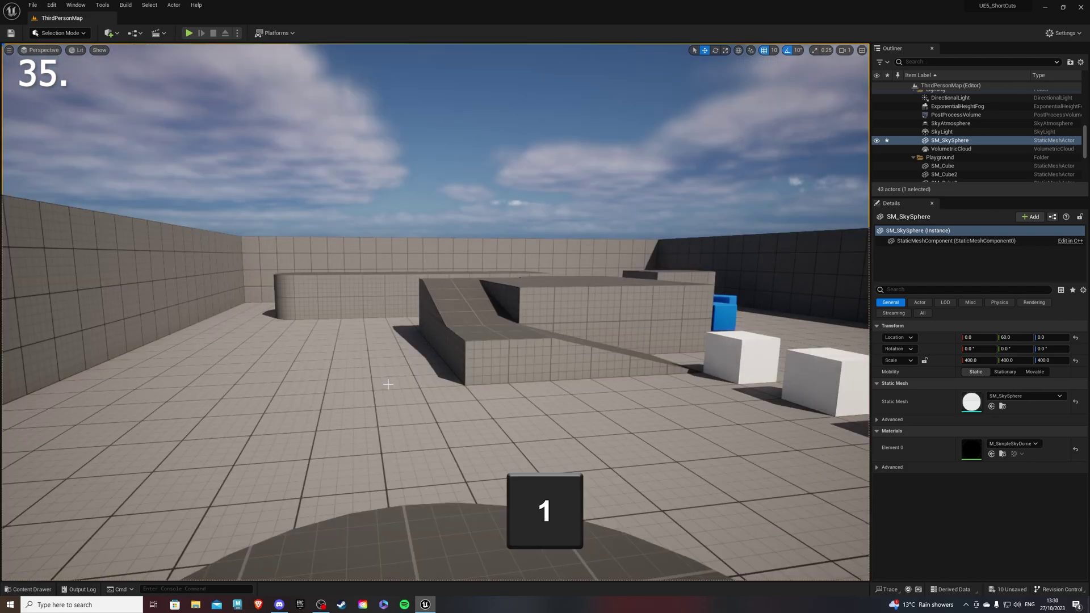
key(2)
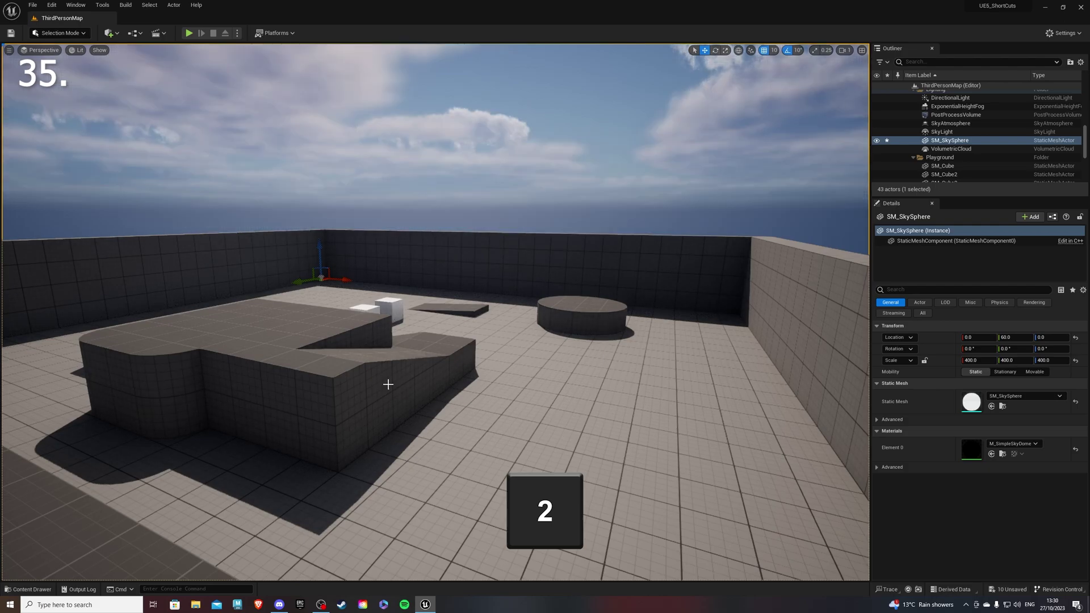
key(3)
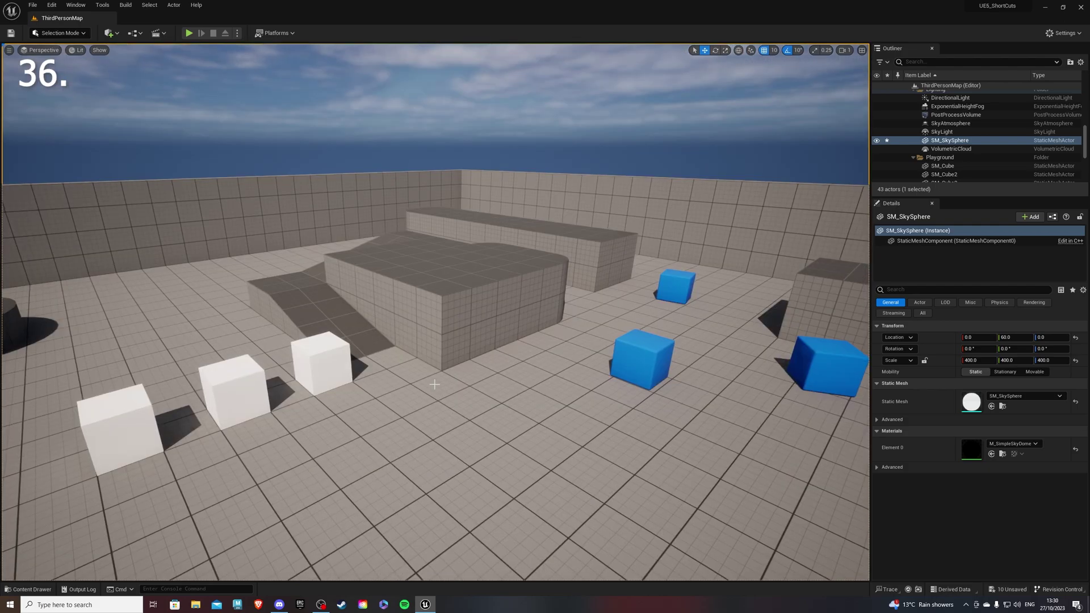
- Capture a viewport screenshot with F9, then show and hide the FPS readout with Ctrl+Shift+H
key(F9)
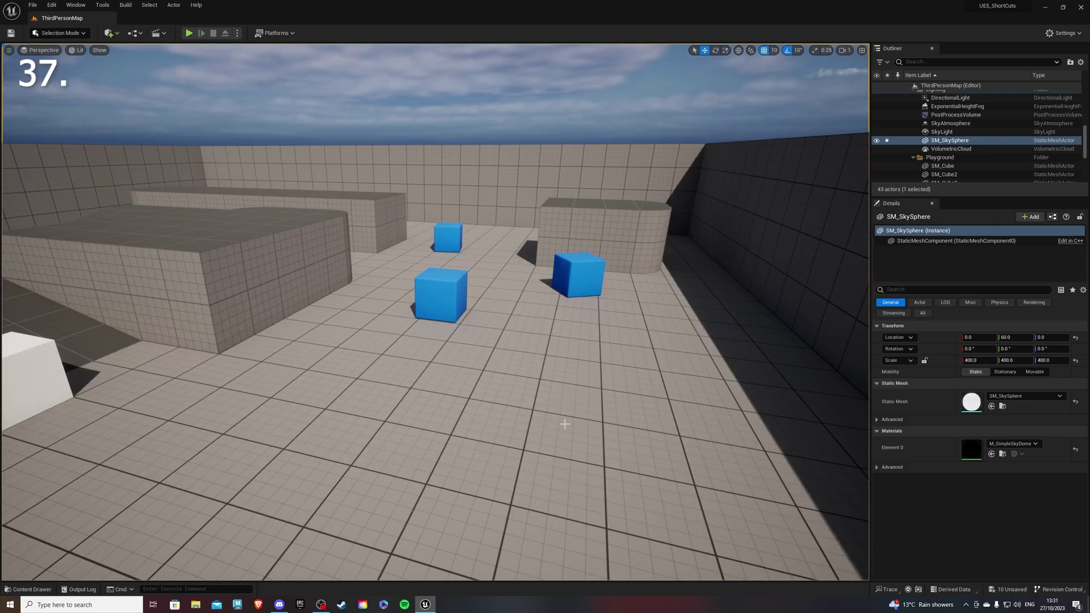
key(ctrl+shift+h)
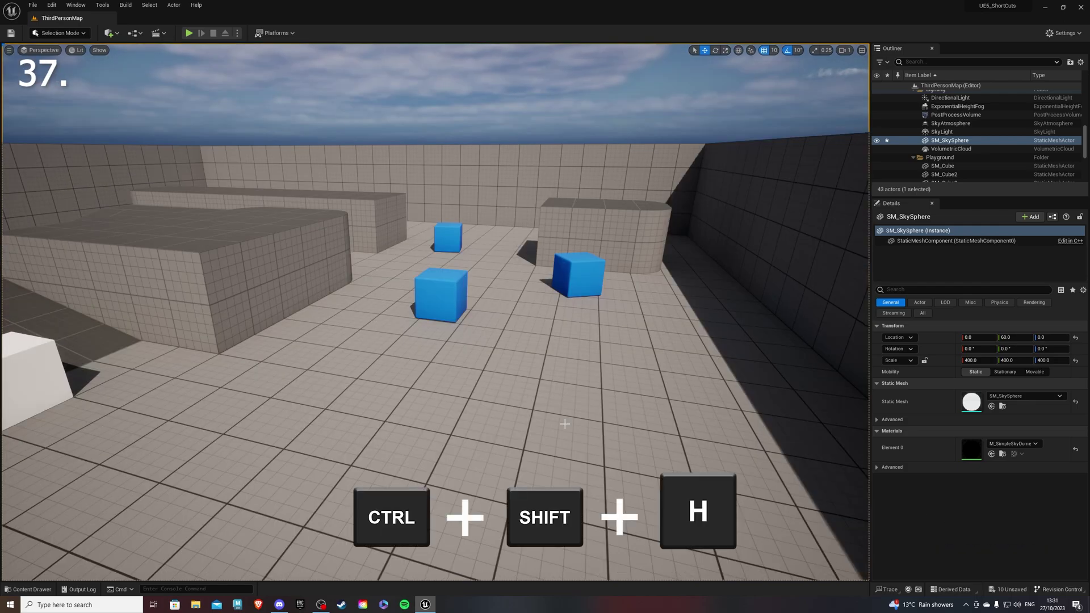
key(ctrl+shift+h)
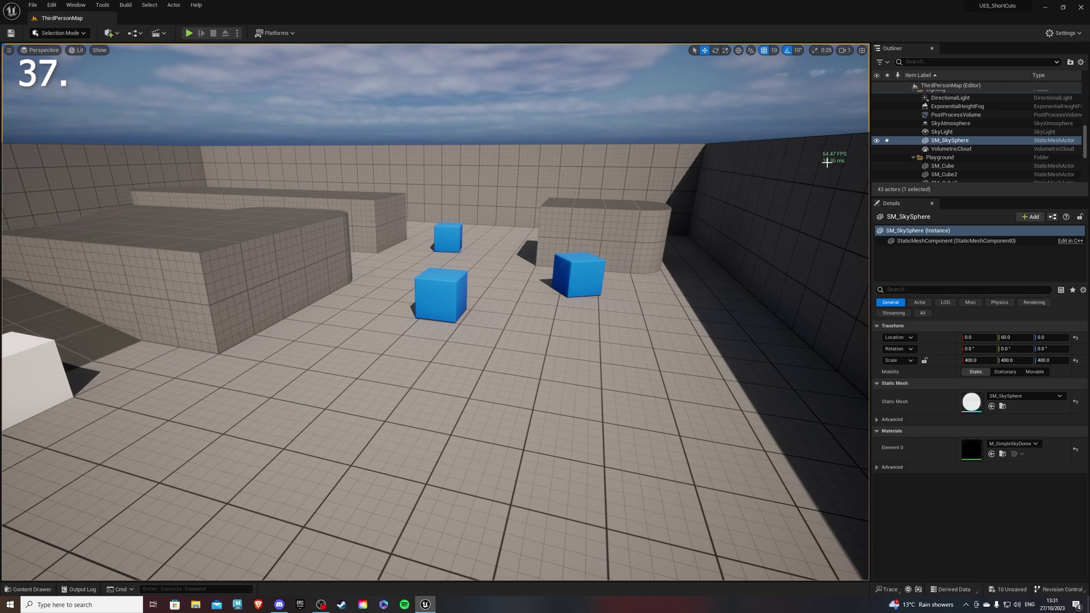
key(ctrl+shift+h)
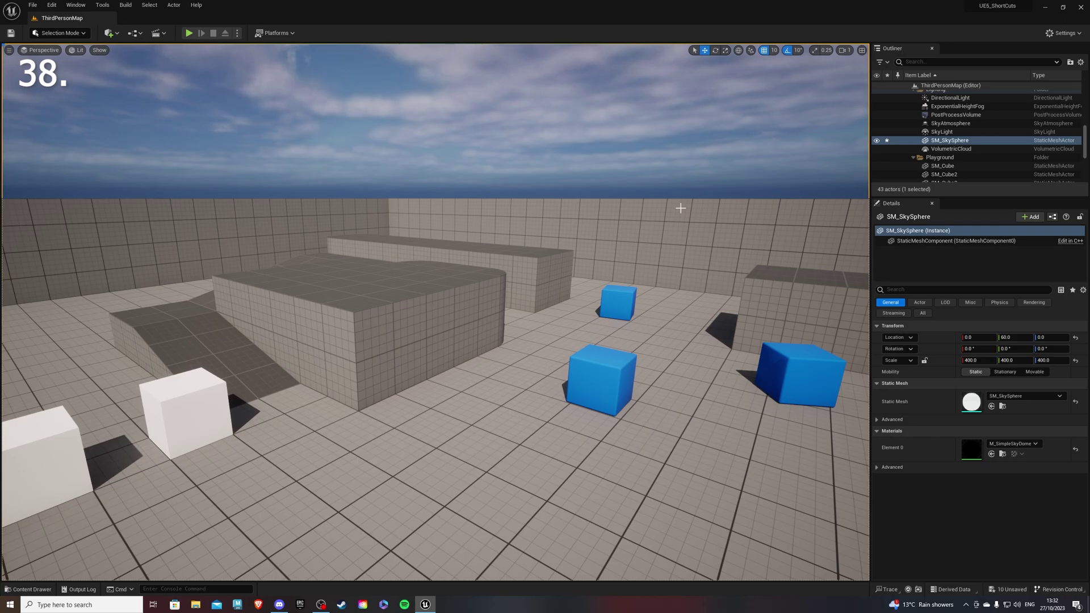
- Open Editor Preferences from the Edit menu and show the Keyboard Shortcuts settings
click(51, 6)
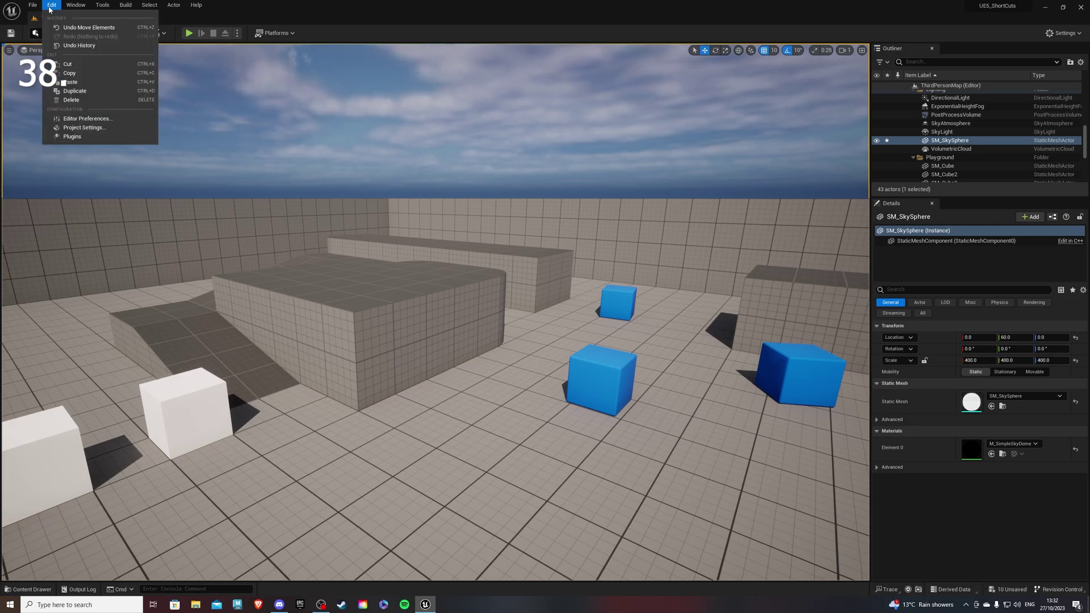
click(77, 119)
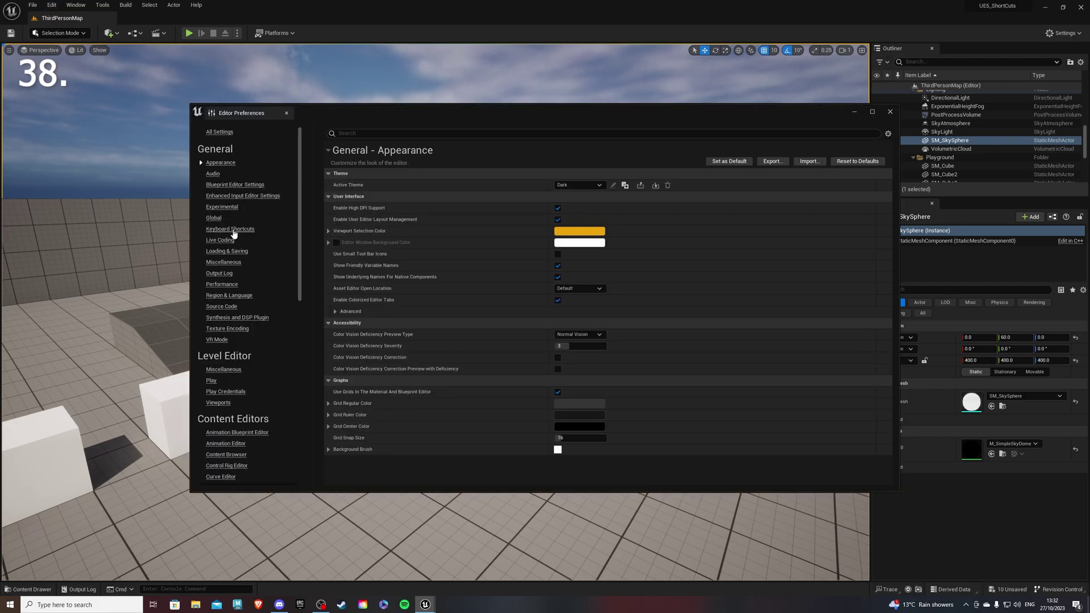
click(230, 229)
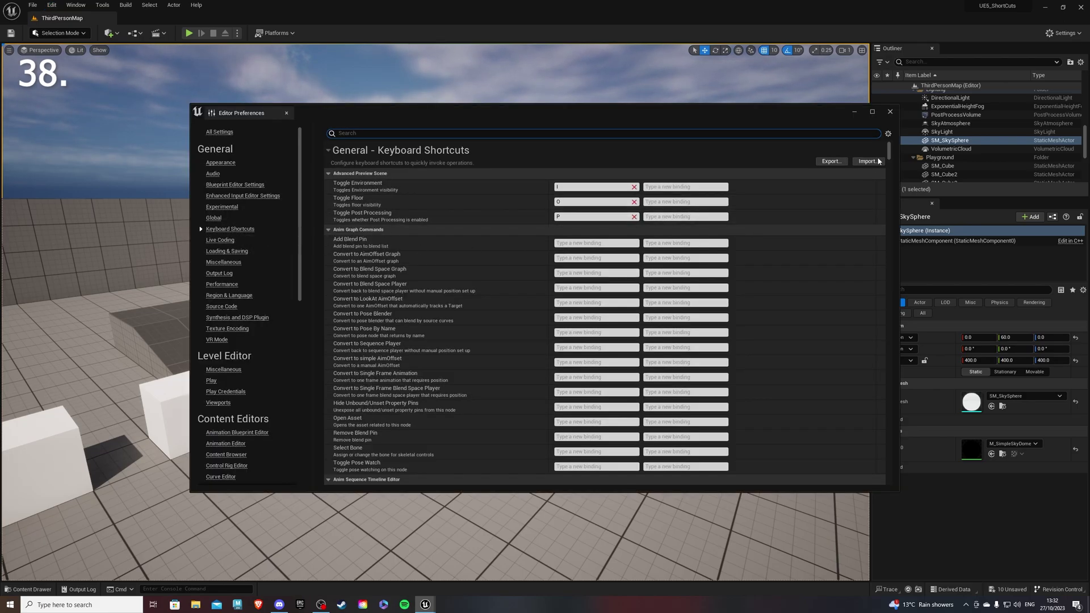
drag(888, 152, 886, 149)
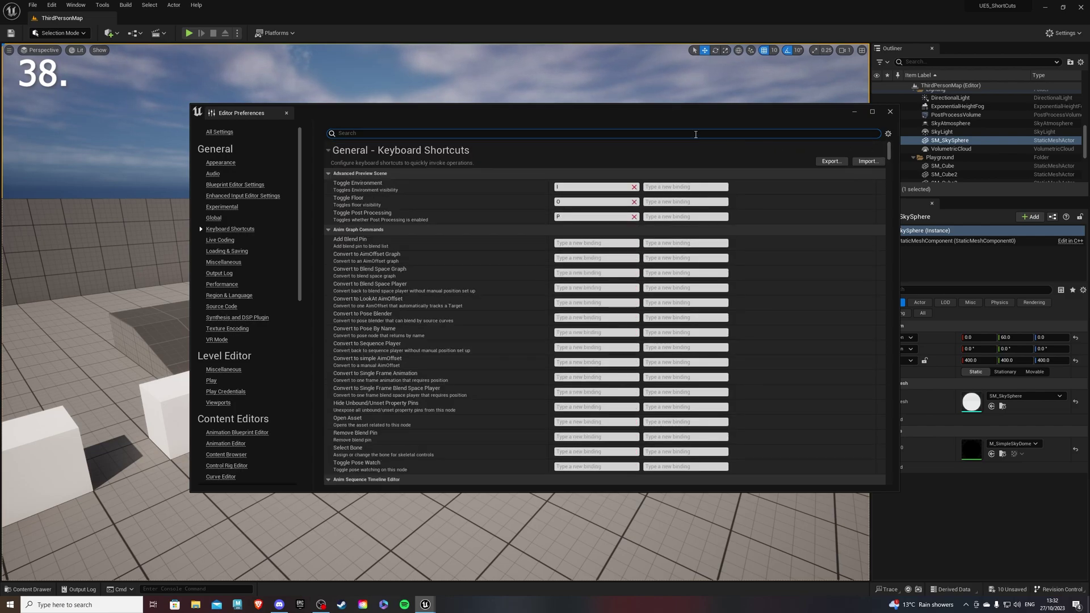
text(blueprint)
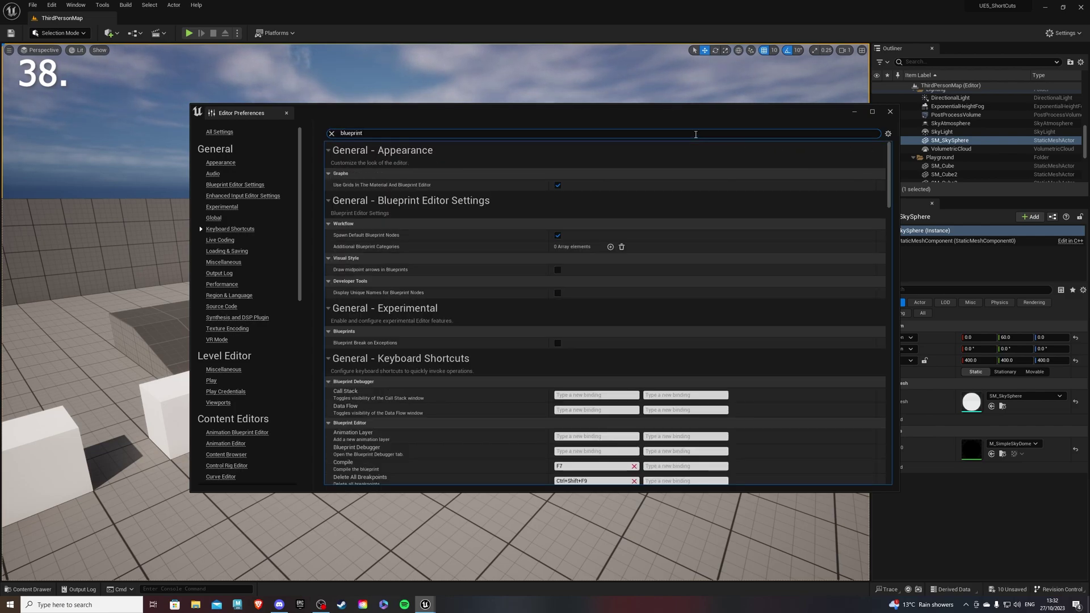
mouse_move(891, 175)
mouse_down()
mouse_move(894, 206)
mouse_move(892, 133)
mouse_up()
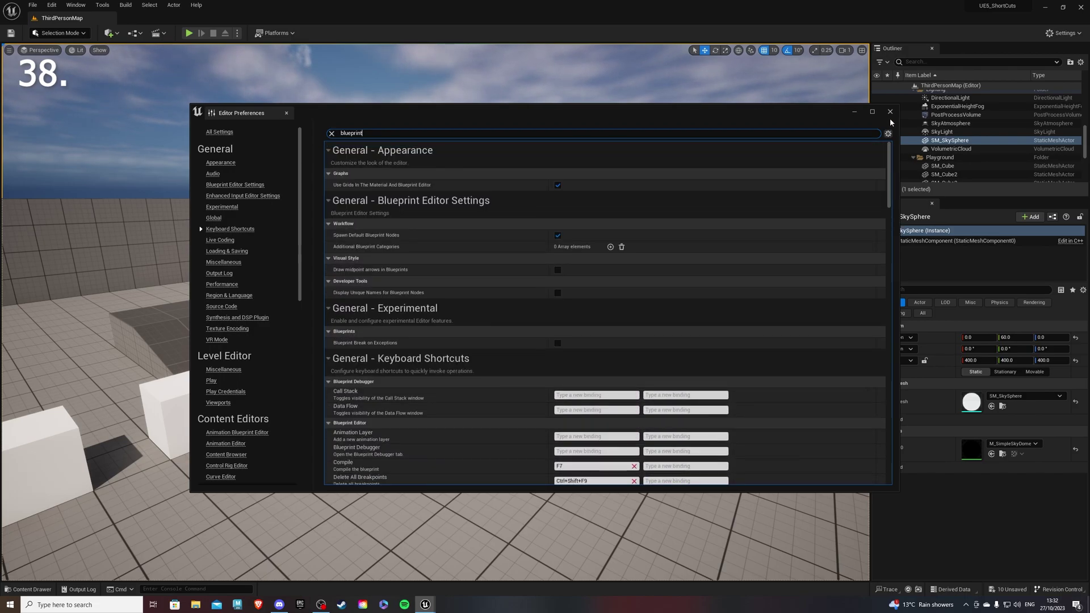